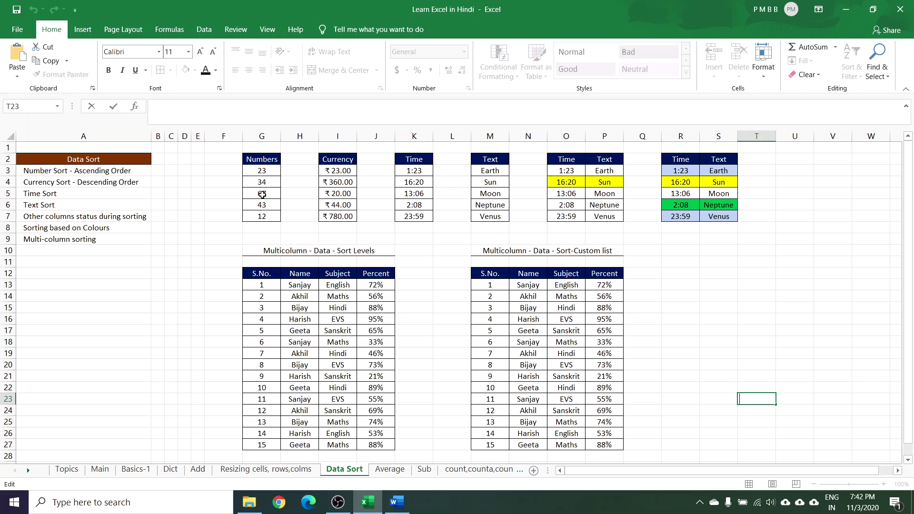
Step: Sort the Numbers column in ascending order, from smallest to largest
{"action": "left_click", "coordinate": [262, 195]}
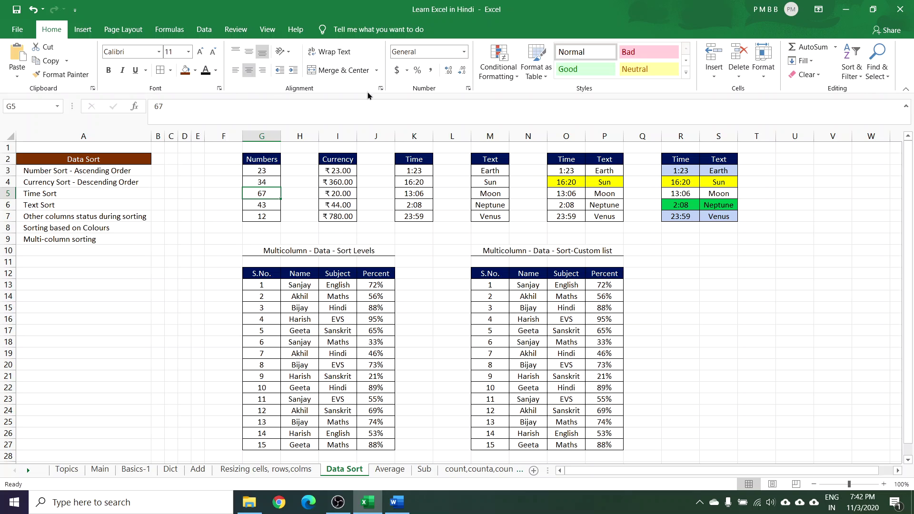
{"action": "left_click", "coordinate": [852, 60]}
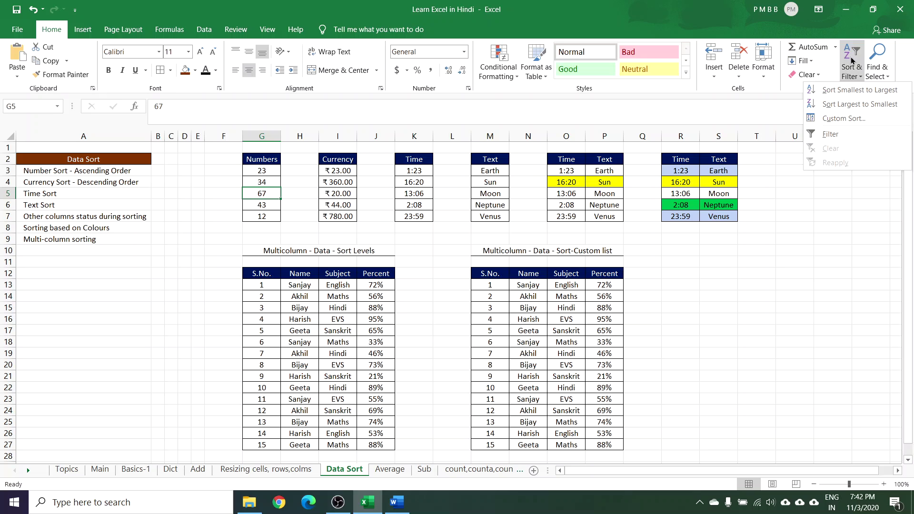
{"action": "left_click", "coordinate": [849, 90]}
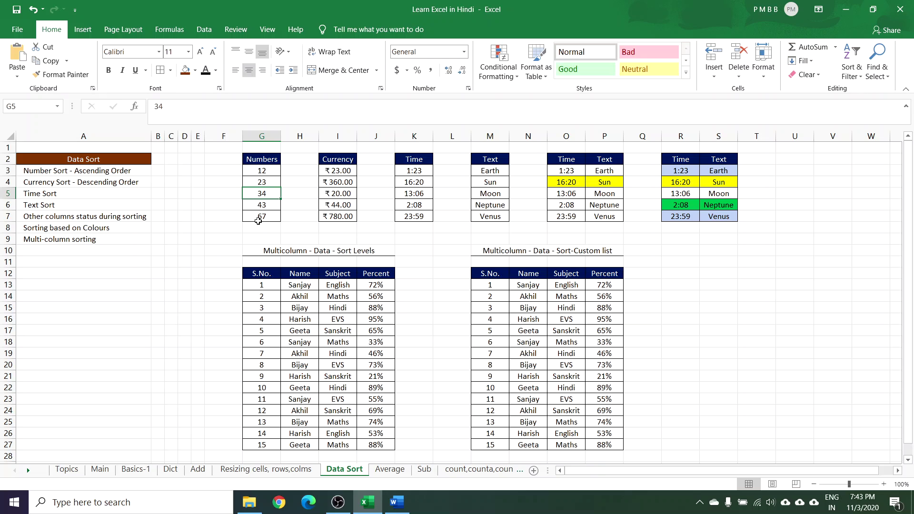
Step: Sort the Currency column in descending order, from largest to smallest
{"action": "left_click", "coordinate": [341, 184]}
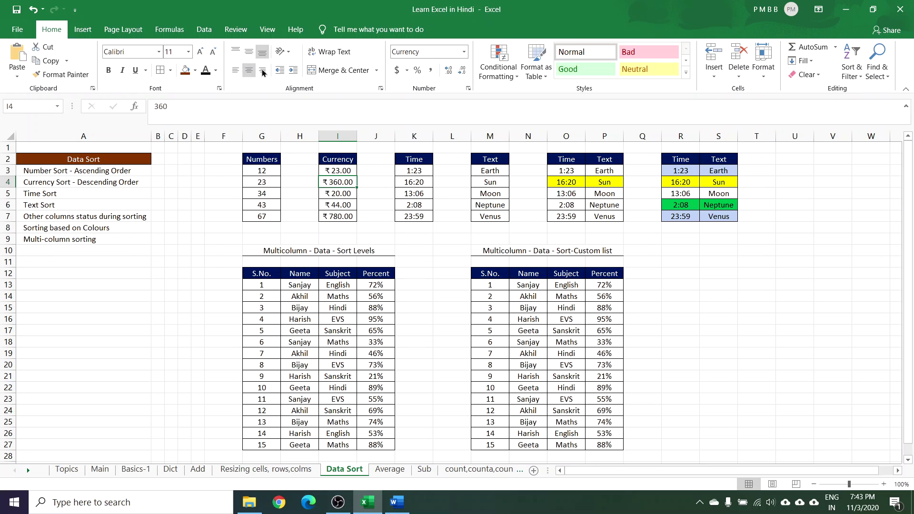
{"action": "left_click", "coordinate": [856, 59]}
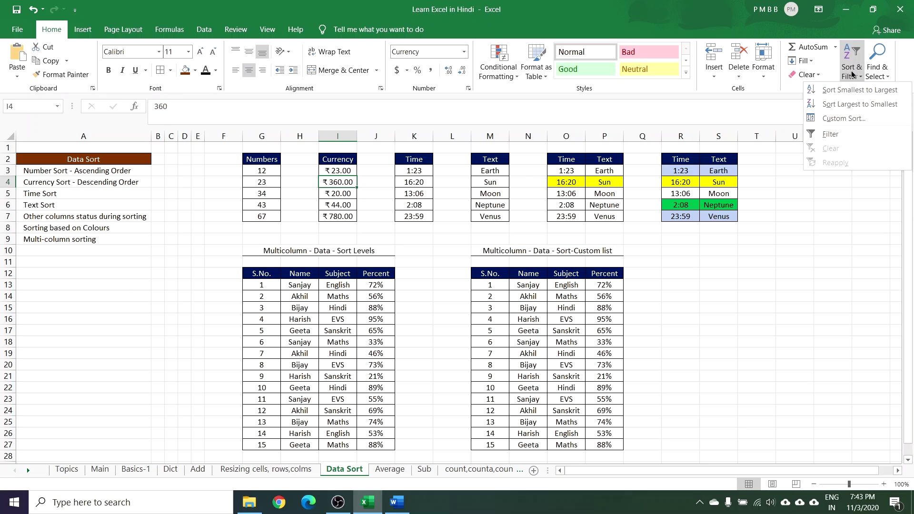
{"action": "left_click", "coordinate": [845, 105]}
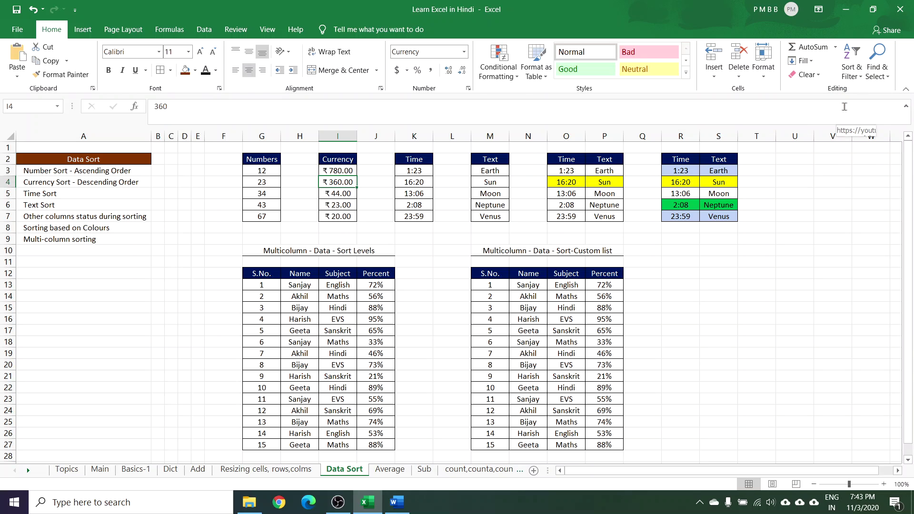
{"action": "left_click", "coordinate": [337, 213]}
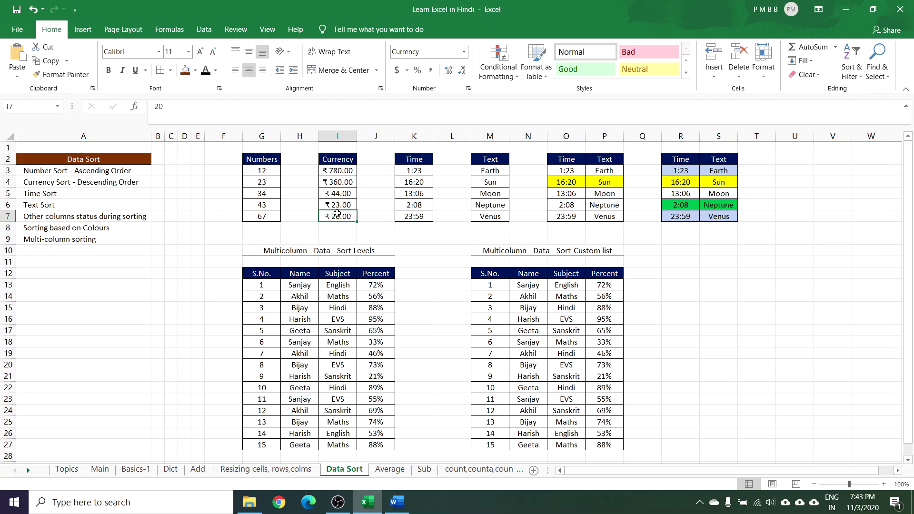
Step: Sort the standalone Time column in K smallest to largest, and re-sort it largest to smallest
{"action": "left_click", "coordinate": [421, 193]}
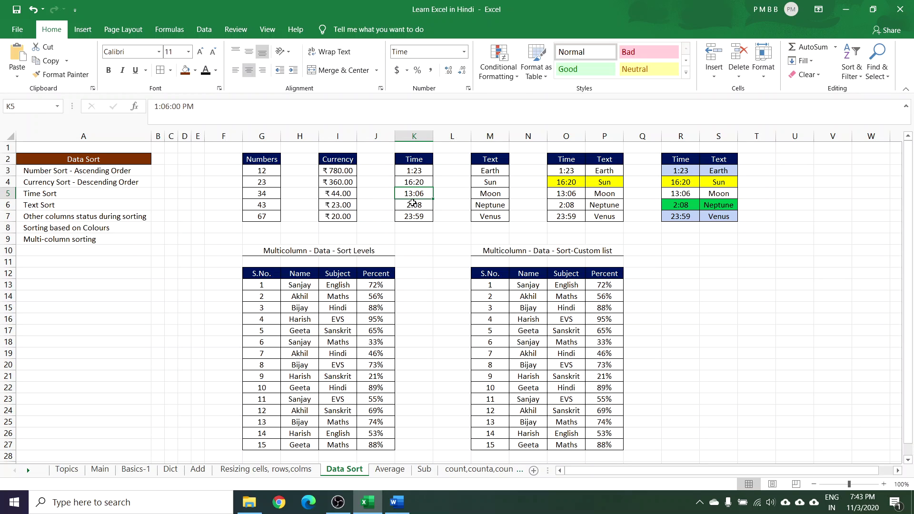
{"action": "left_click", "coordinate": [852, 66]}
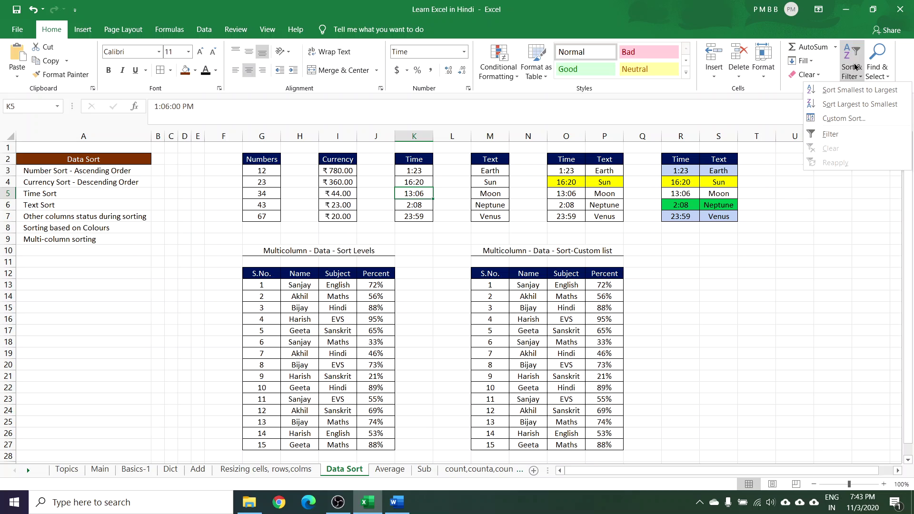
{"action": "left_click", "coordinate": [850, 91]}
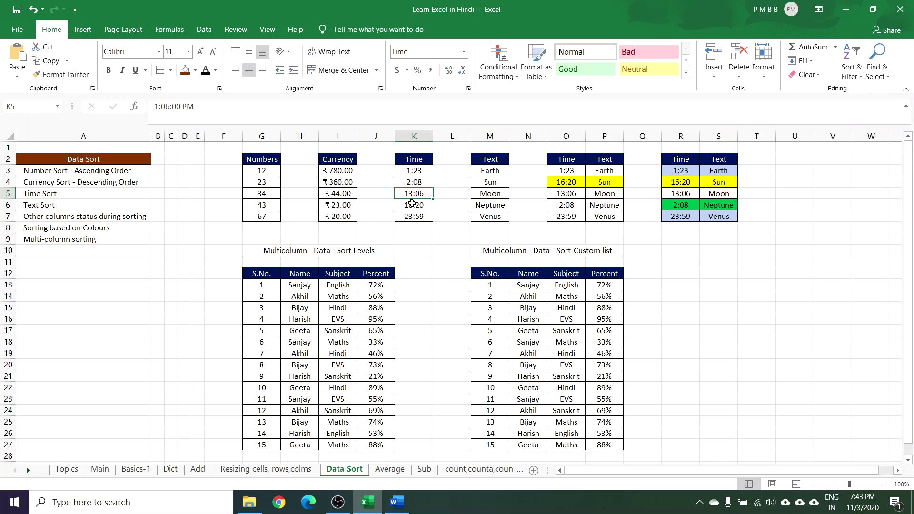
{"action": "left_click", "coordinate": [854, 54]}
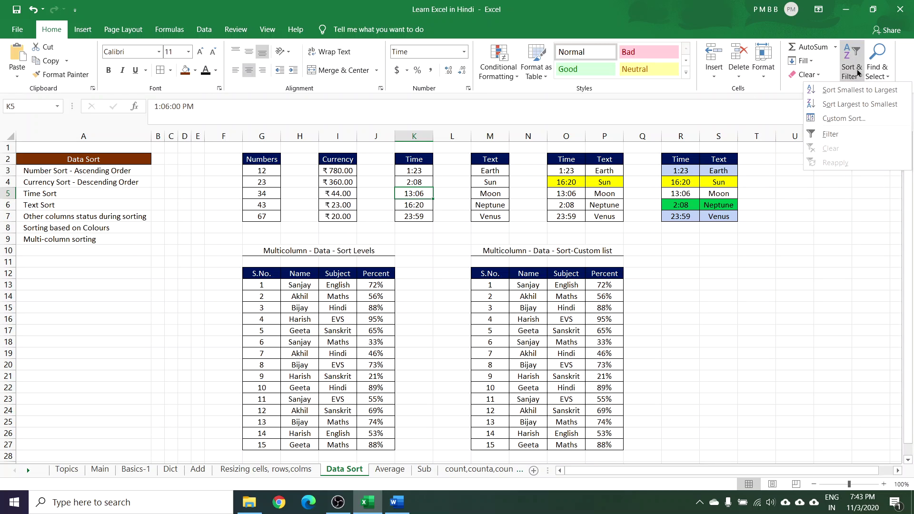
{"action": "left_click", "coordinate": [857, 103]}
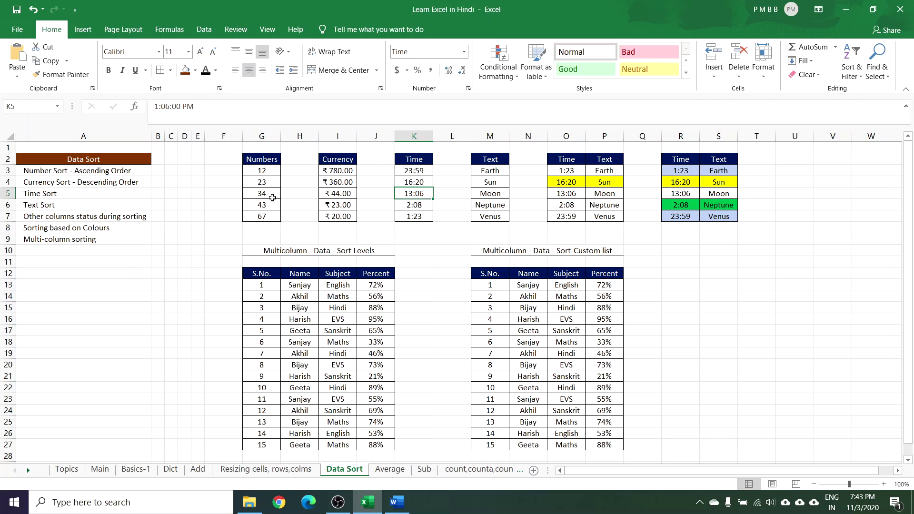
Step: Sort the standalone Text column in M from A to Z, and re-sort it from Z to A
{"action": "left_click", "coordinate": [499, 194]}
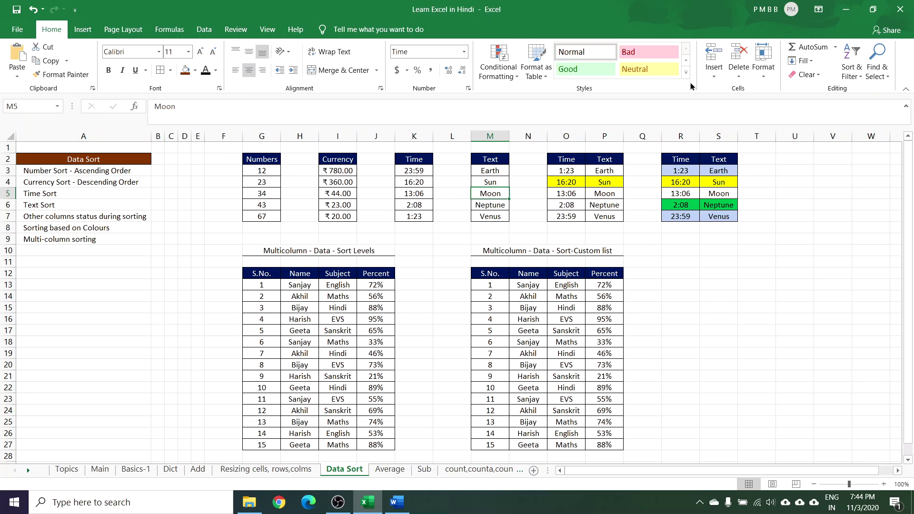
{"action": "left_click", "coordinate": [857, 54]}
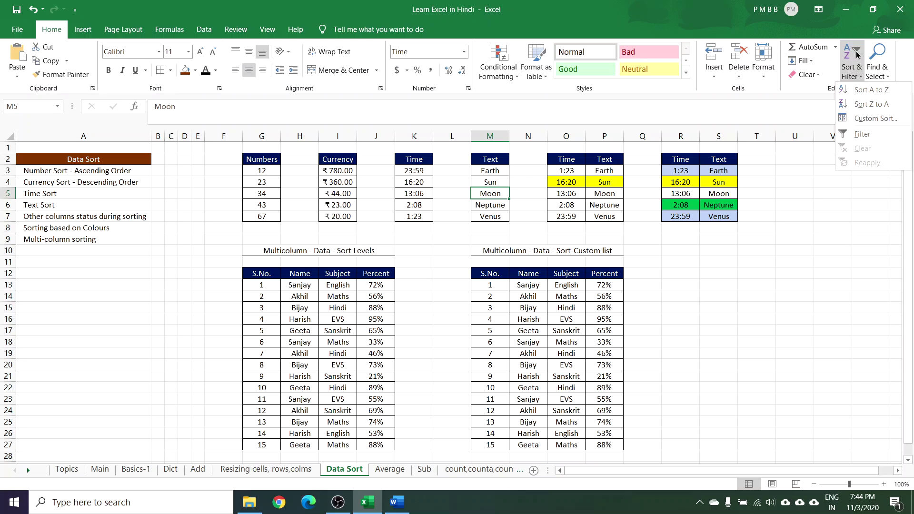
{"action": "left_click", "coordinate": [864, 93]}
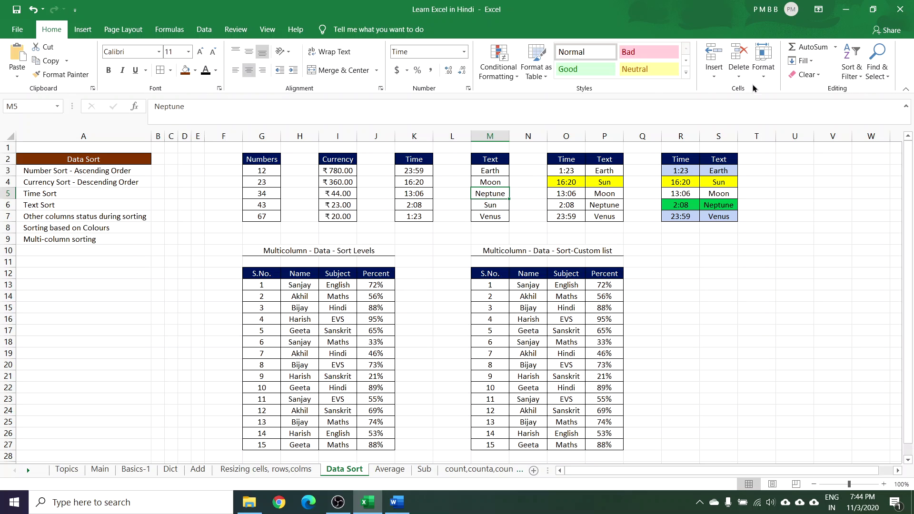
{"action": "left_click", "coordinate": [855, 68]}
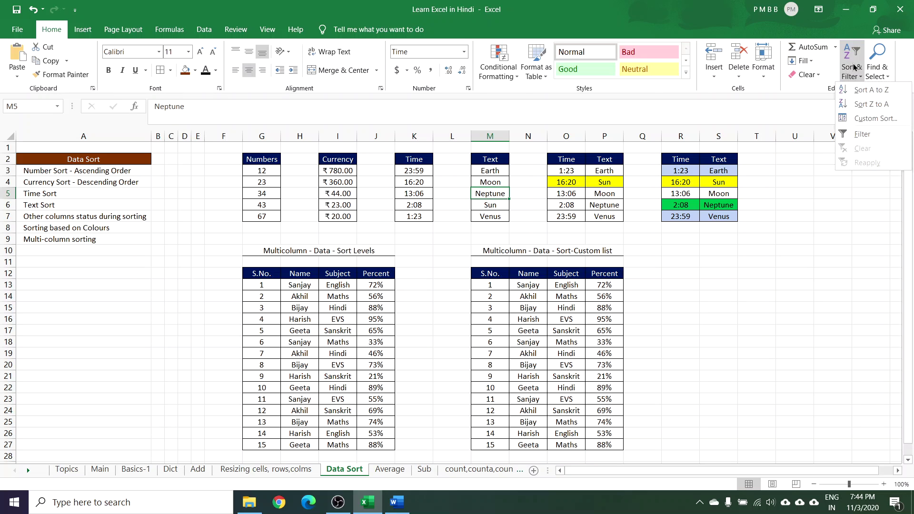
{"action": "left_click", "coordinate": [862, 105]}
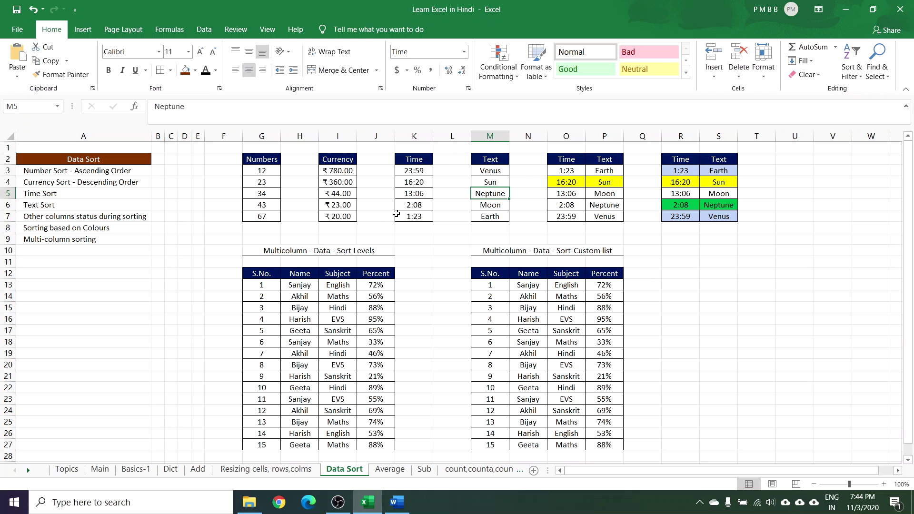
Step: Sort the two-column table in O:P by Time smallest to largest, and re-sort it by Time largest to smallest
{"action": "left_click", "coordinate": [567, 181]}
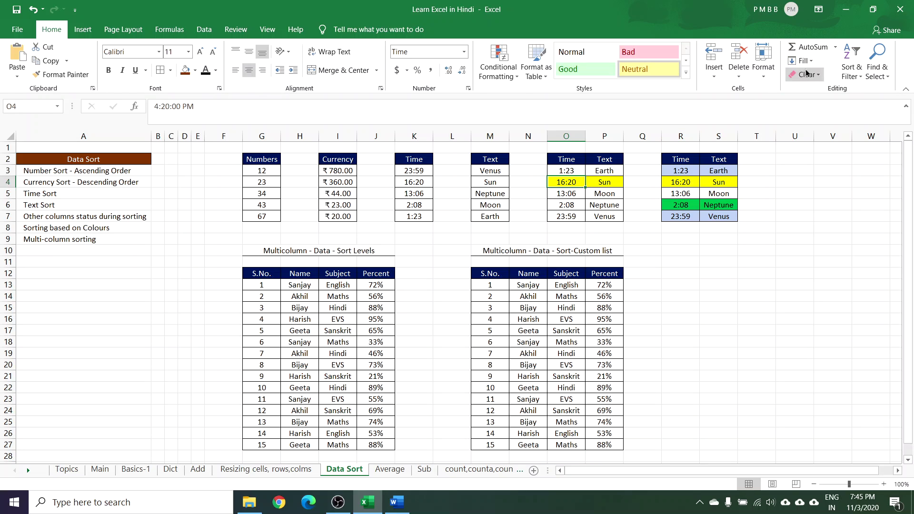
{"action": "left_click", "coordinate": [852, 62]}
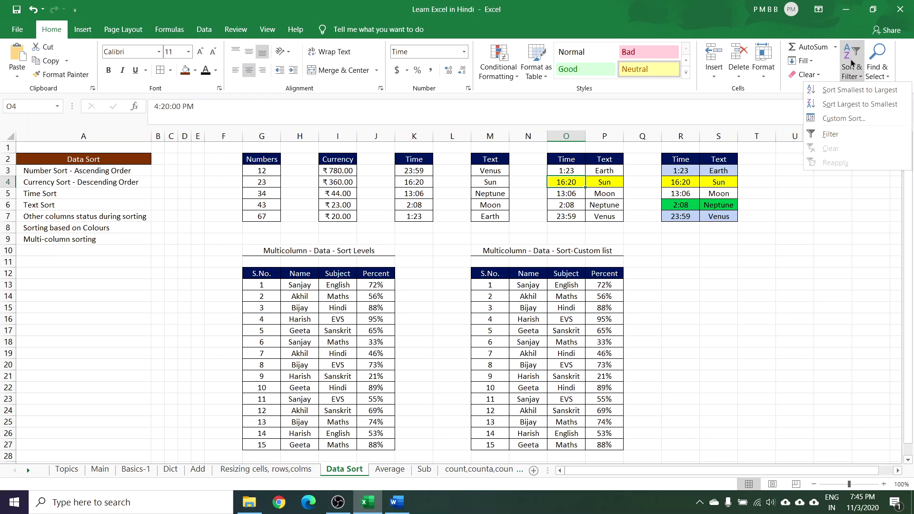
{"action": "left_click", "coordinate": [838, 92]}
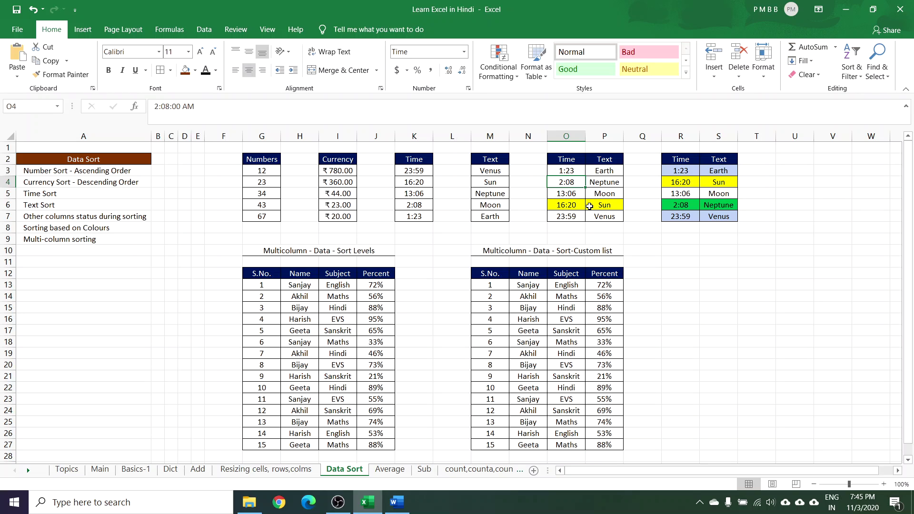
{"action": "left_click", "coordinate": [846, 61]}
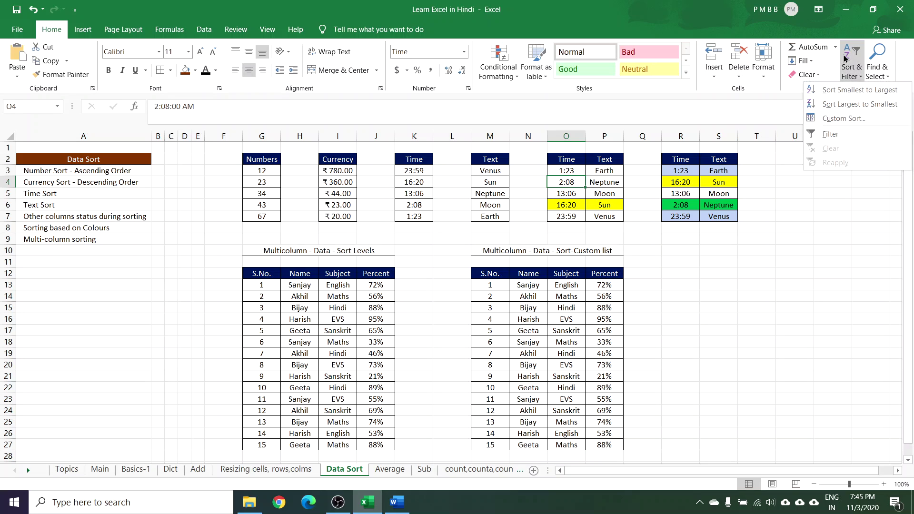
{"action": "left_click", "coordinate": [839, 109]}
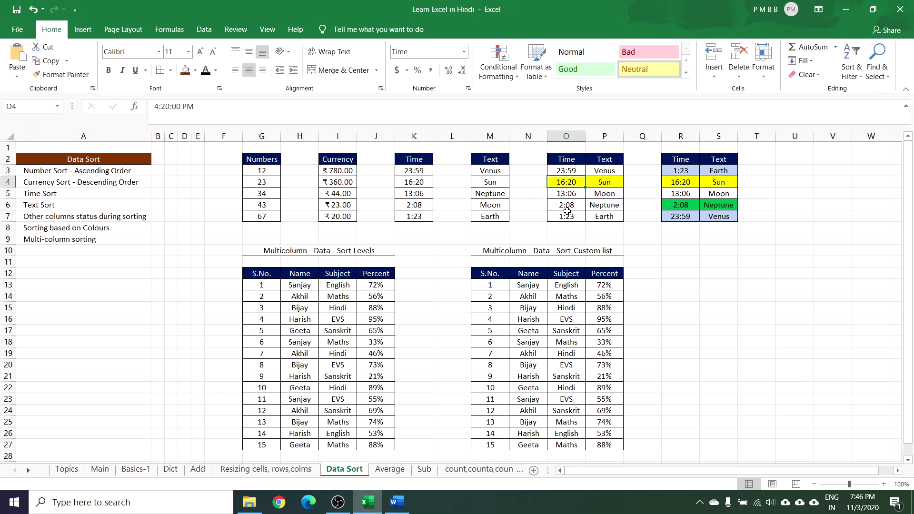
Step: Sort the two-column table in O:P by its Text column from A to Z
{"action": "left_click", "coordinate": [611, 182]}
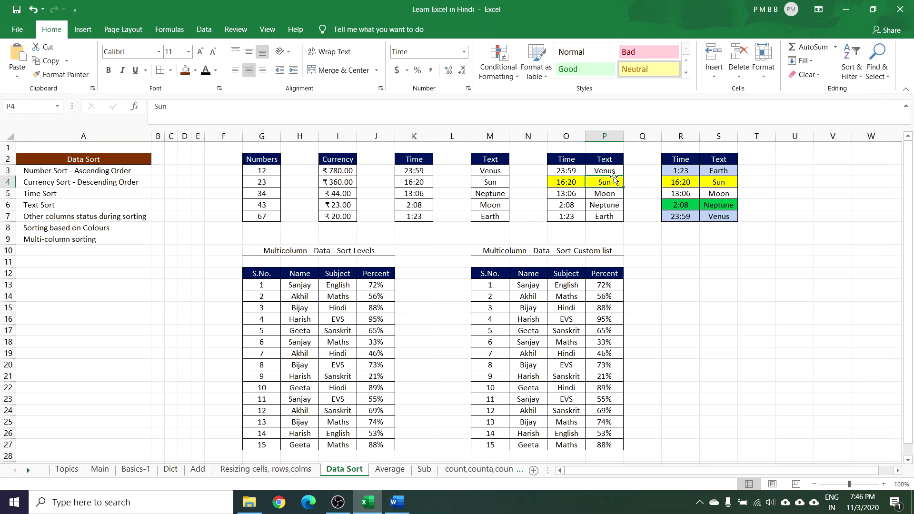
{"action": "left_click", "coordinate": [852, 58]}
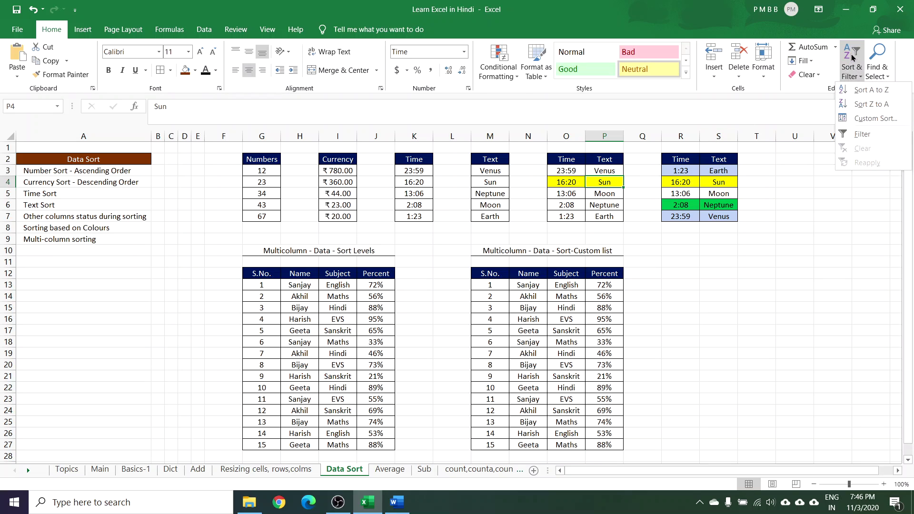
{"action": "left_click", "coordinate": [858, 90]}
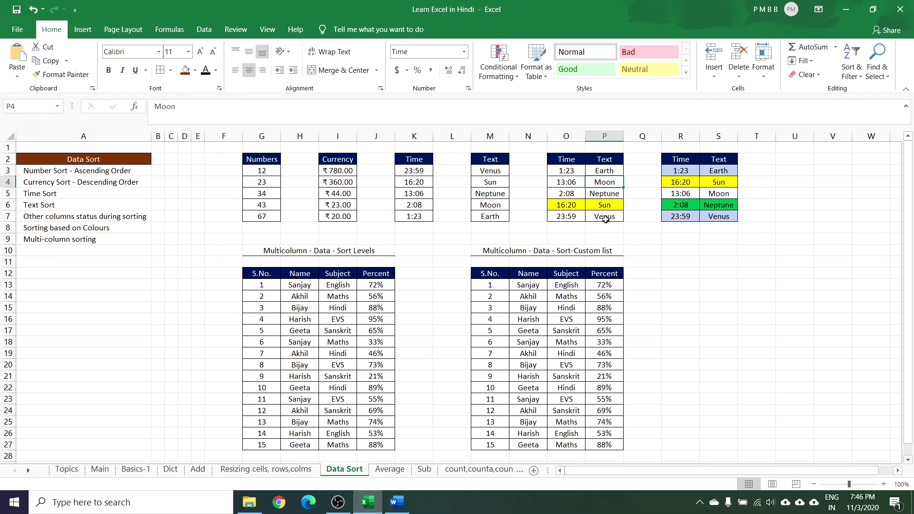
{"action": "left_click", "coordinate": [565, 193]}
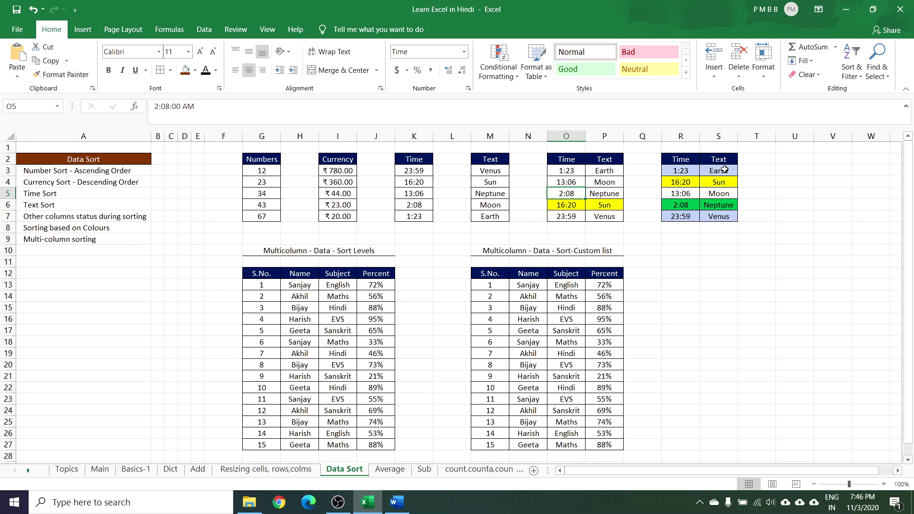
Step: Custom-sort the coloured table in R:S by the Time column's cell colour, with yellow on top
{"action": "left_click", "coordinate": [685, 183]}
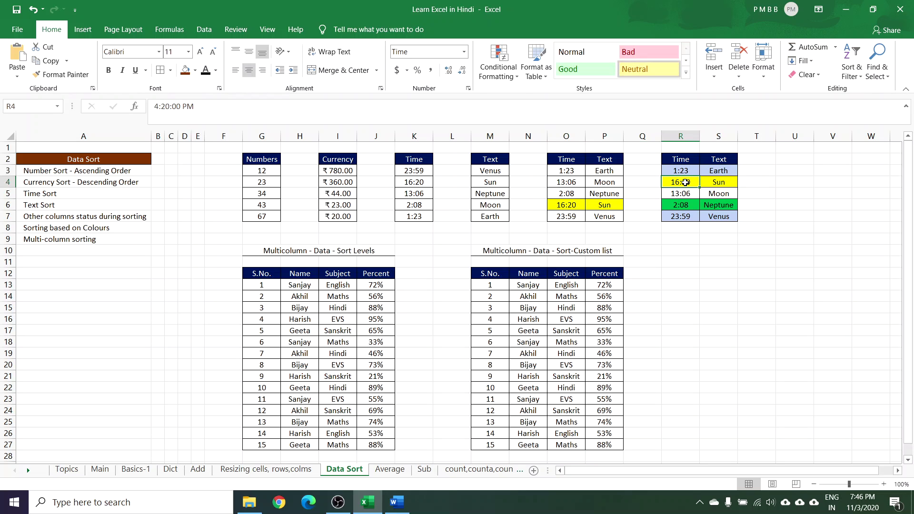
{"action": "left_click", "coordinate": [851, 71]}
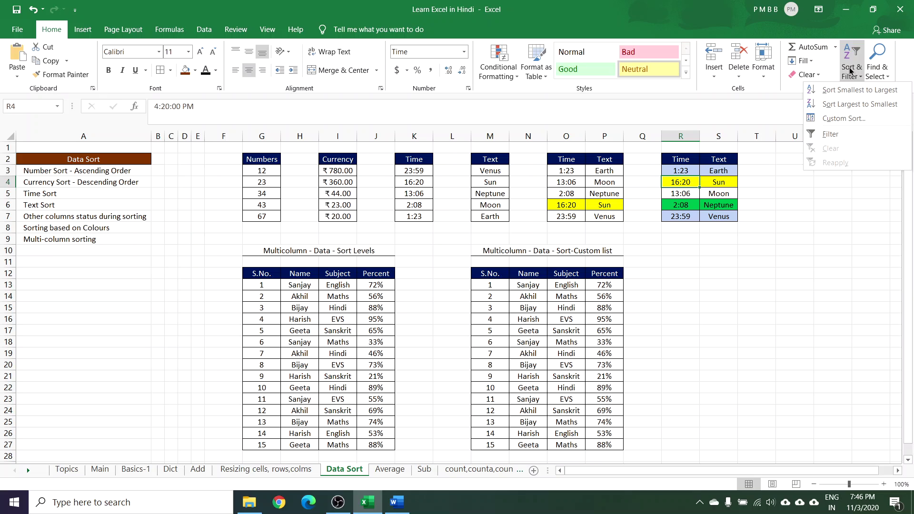
{"action": "left_click", "coordinate": [832, 118]}
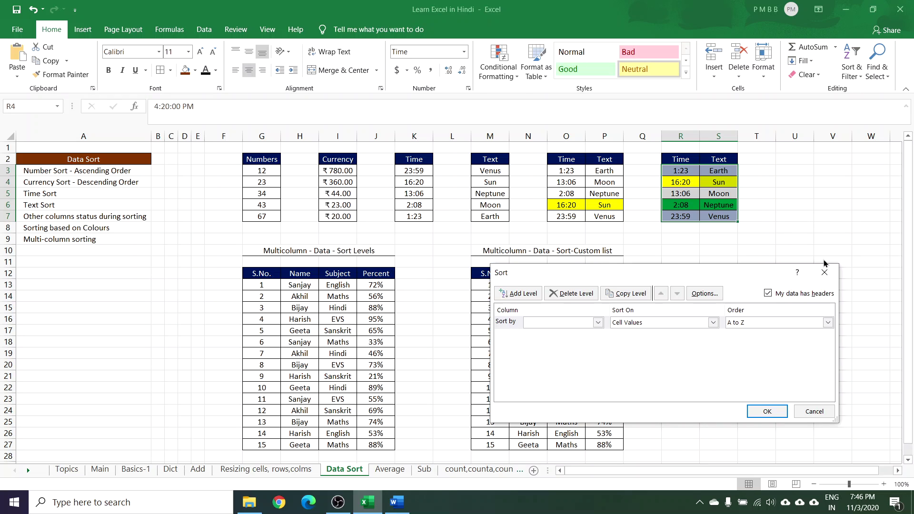
{"action": "left_click", "coordinate": [598, 323]}
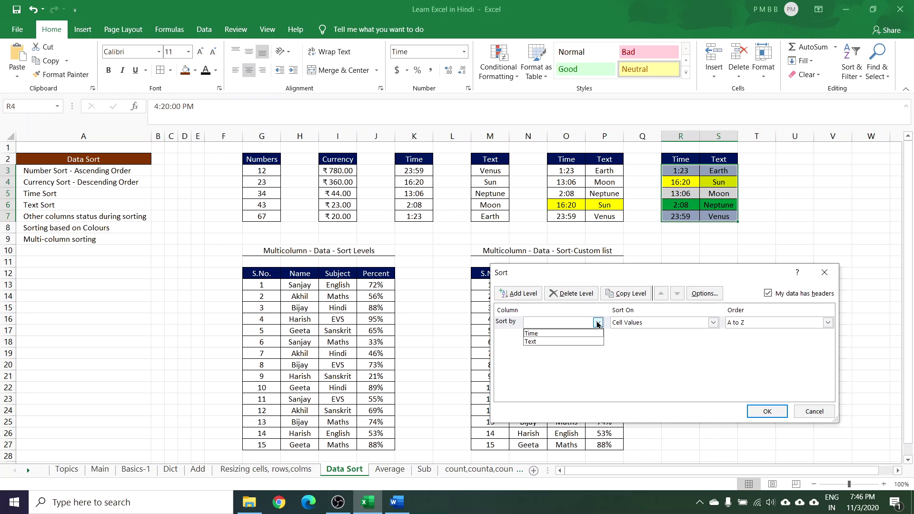
{"action": "left_click", "coordinate": [561, 333]}
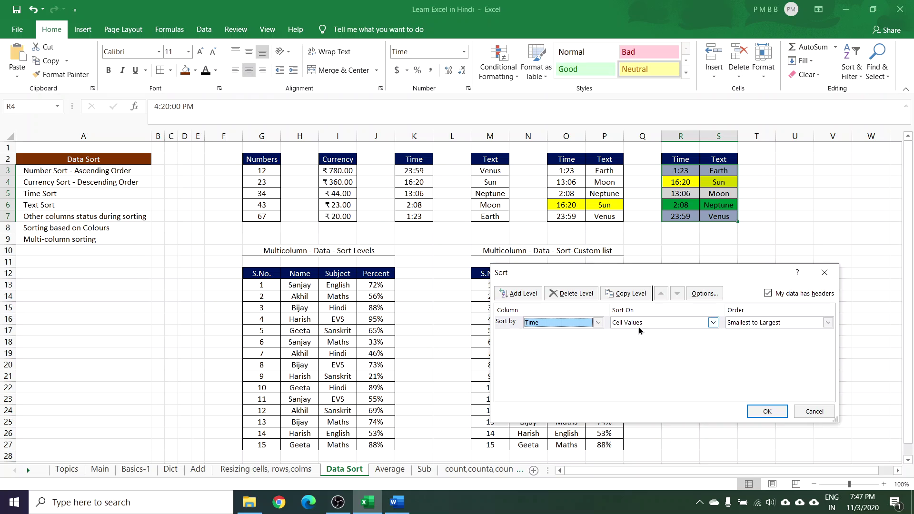
{"action": "left_click", "coordinate": [713, 323]}
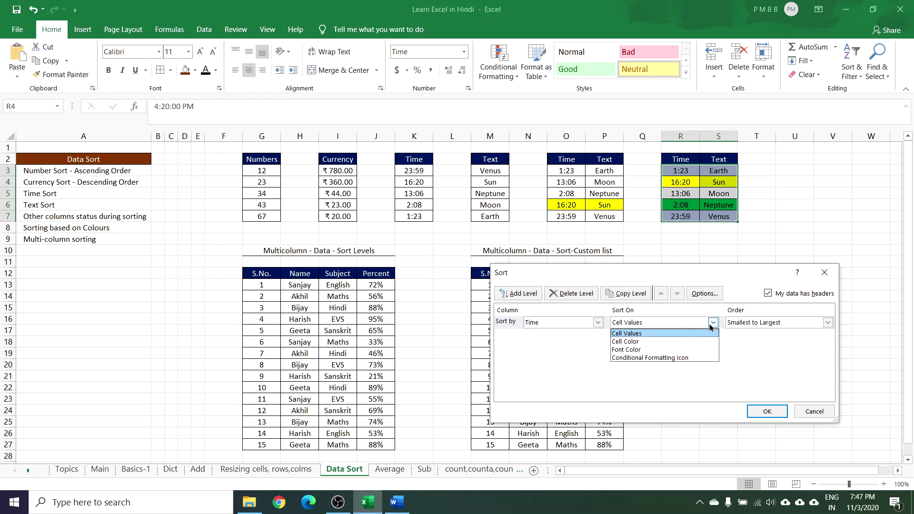
{"action": "left_click", "coordinate": [646, 342]}
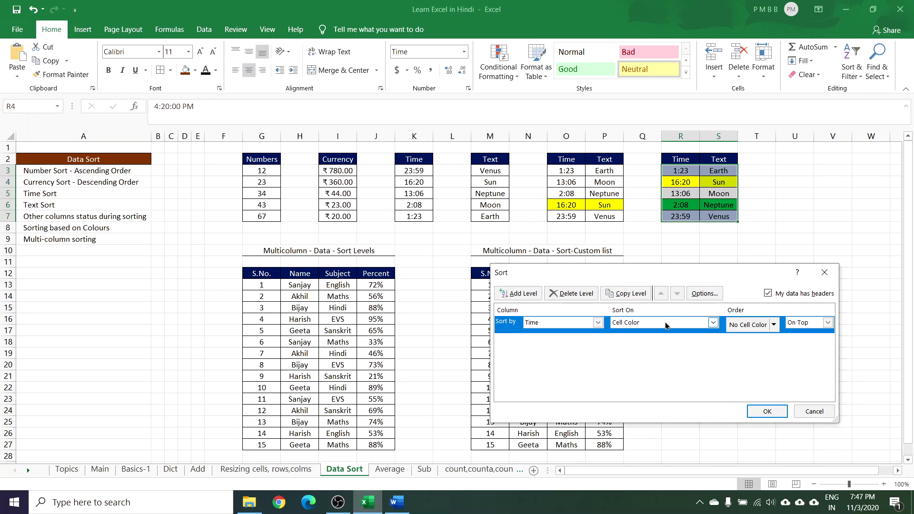
{"action": "left_click", "coordinate": [774, 325]}
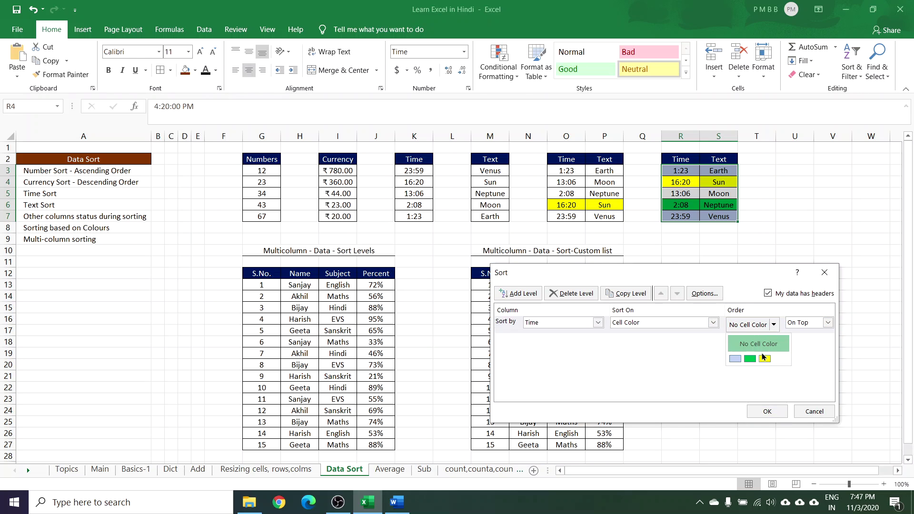
{"action": "left_click", "coordinate": [764, 358]}
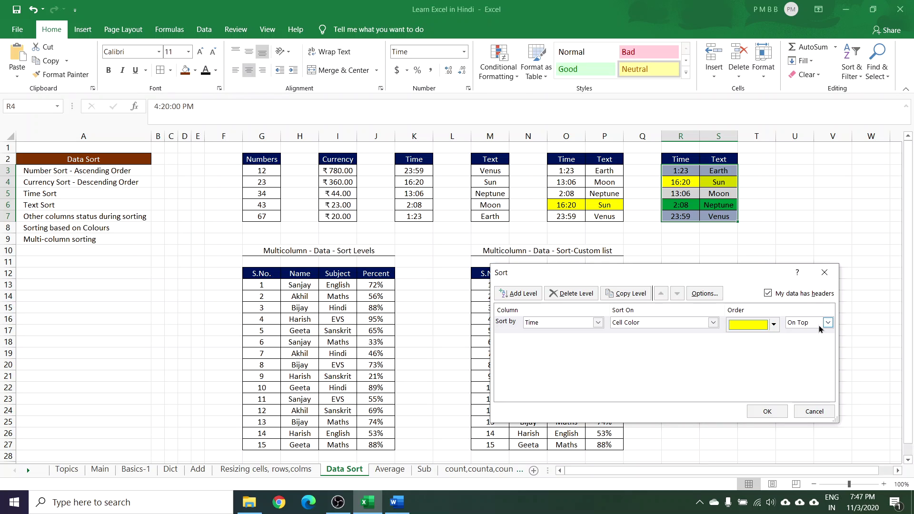
{"action": "left_click", "coordinate": [767, 412]}
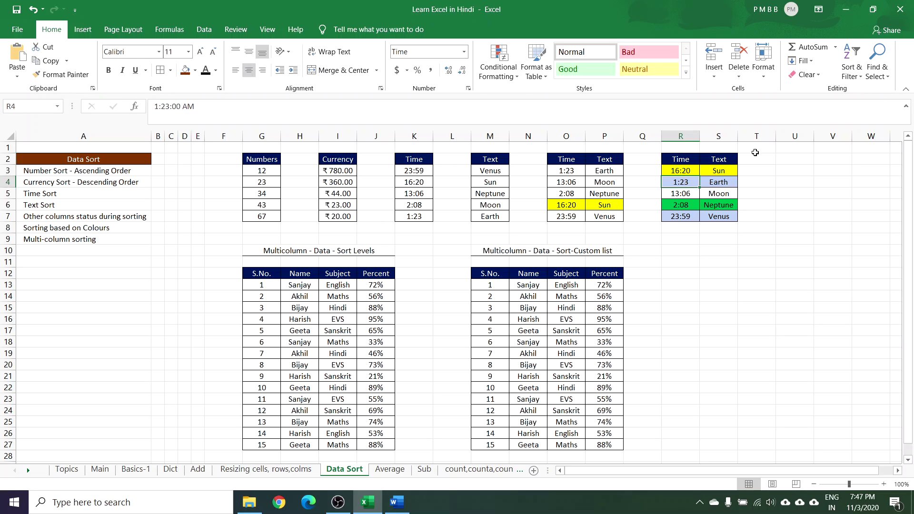
Step: Add a second custom sort level for the R:S table on Time by cell colour, with green on top
{"action": "left_click", "coordinate": [850, 57]}
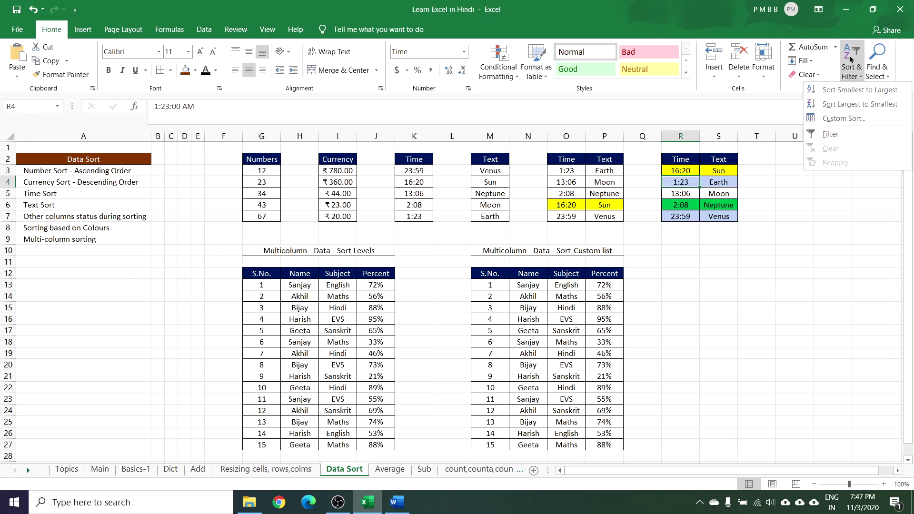
{"action": "left_click", "coordinate": [841, 118]}
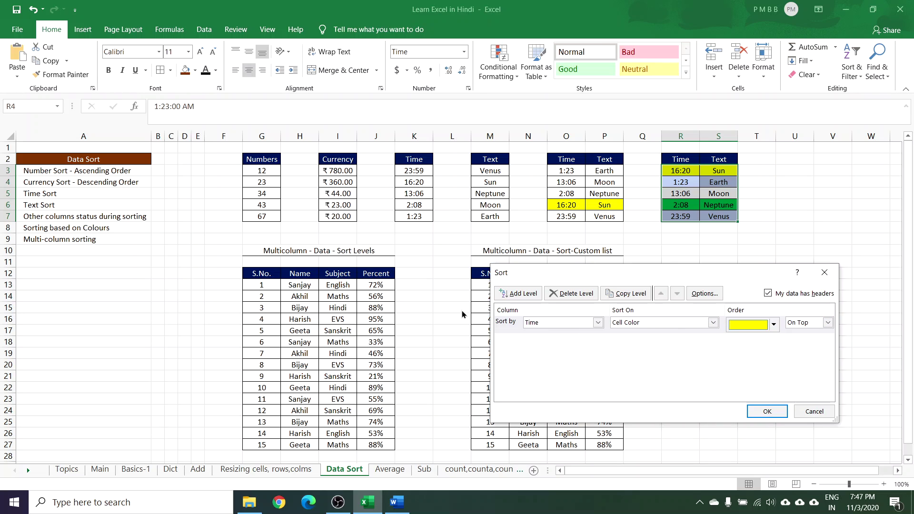
{"action": "left_click", "coordinate": [517, 294]}
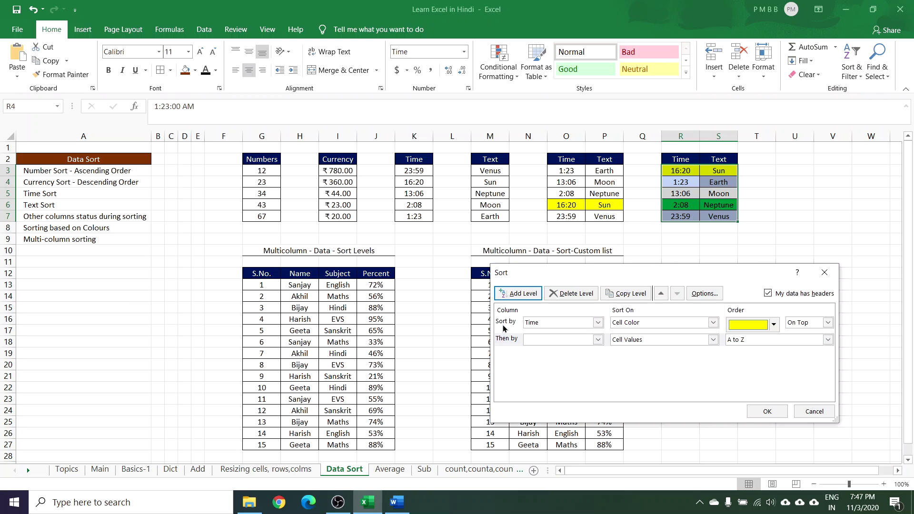
{"action": "left_click", "coordinate": [598, 340]}
{"action": "left_click", "coordinate": [548, 351]}
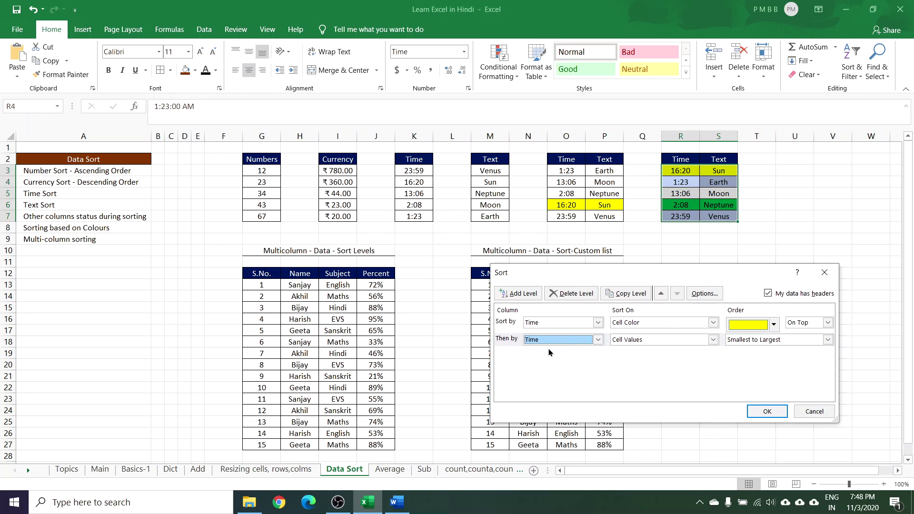
{"action": "left_click", "coordinate": [669, 341]}
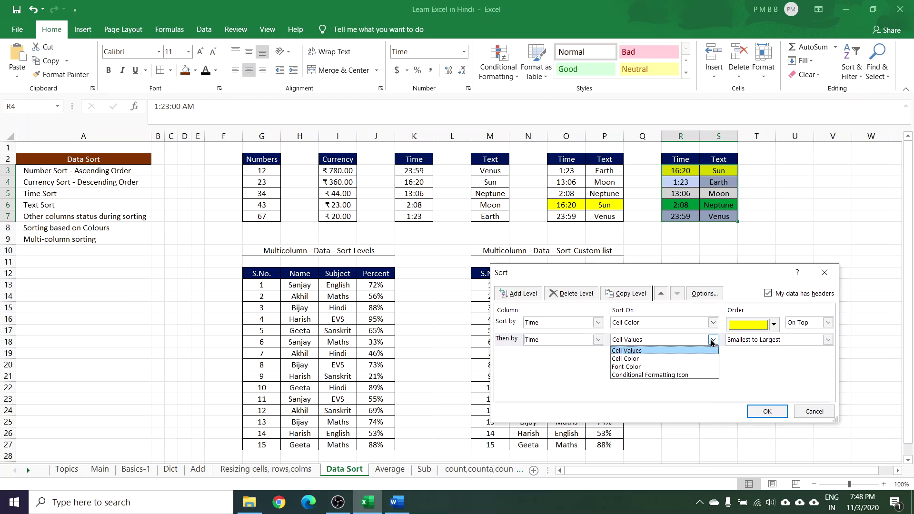
{"action": "left_click", "coordinate": [657, 359]}
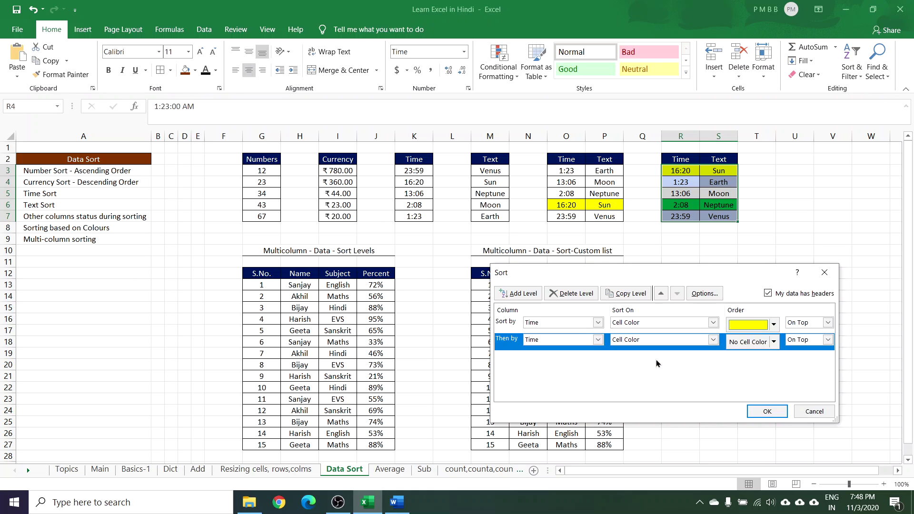
{"action": "left_click", "coordinate": [774, 345]}
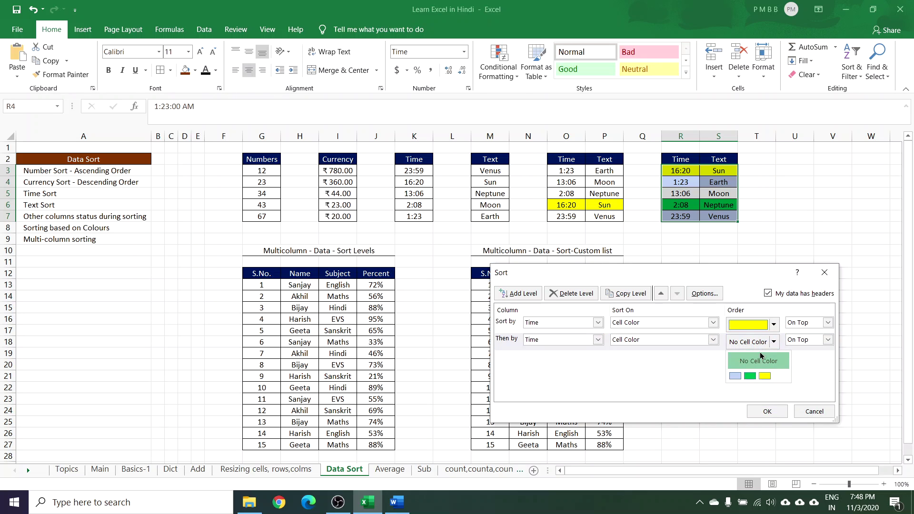
{"action": "left_click", "coordinate": [750, 378]}
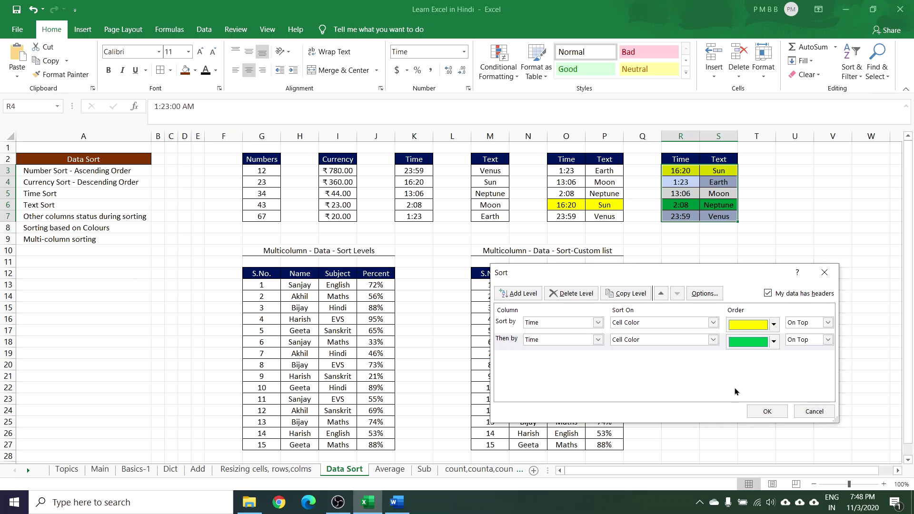
Step: Add a third sort level on Time by cell colour with light blue on top, and apply the colour sort
{"action": "left_click", "coordinate": [519, 293]}
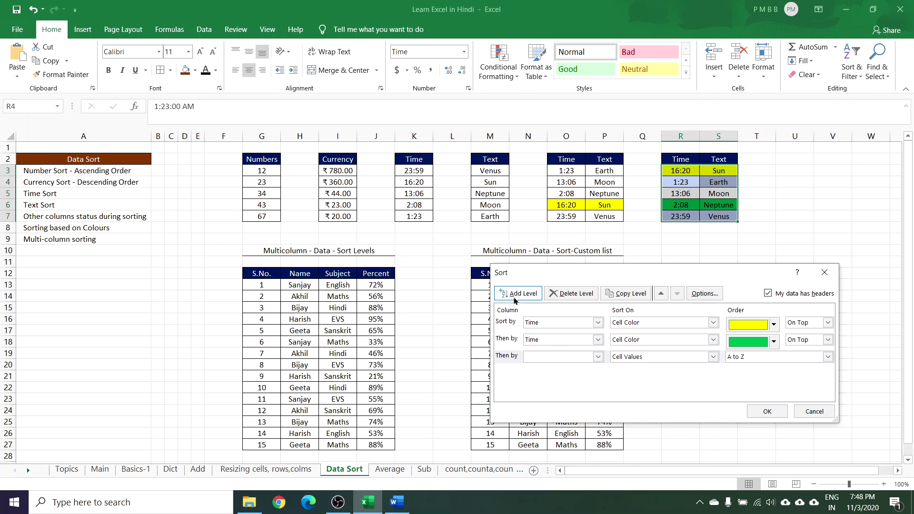
{"action": "left_click", "coordinate": [591, 356]}
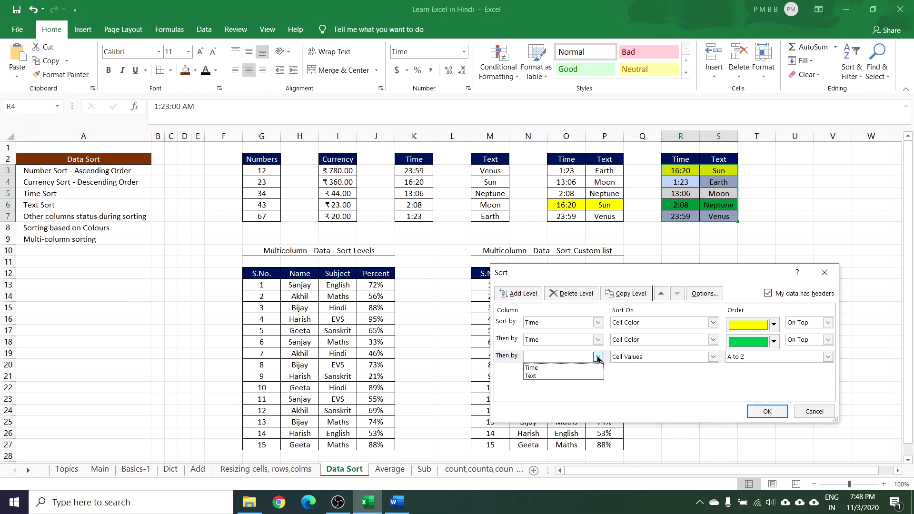
{"action": "left_click", "coordinate": [568, 368]}
{"action": "left_click", "coordinate": [713, 358]}
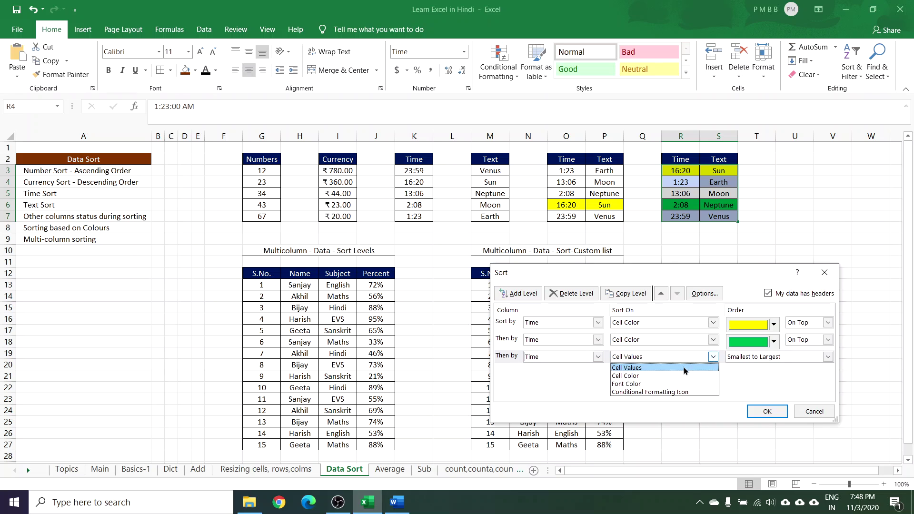
{"action": "left_click", "coordinate": [669, 374]}
{"action": "left_click", "coordinate": [774, 359]}
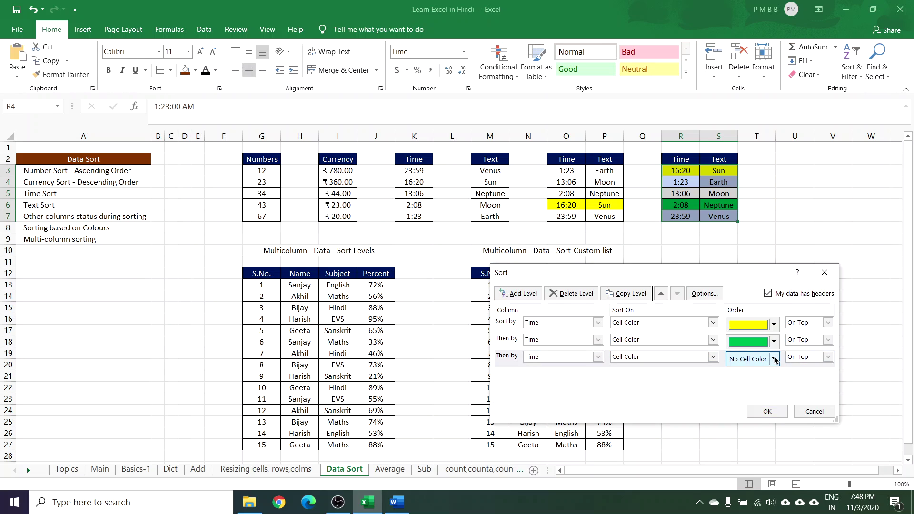
{"action": "left_click", "coordinate": [734, 393]}
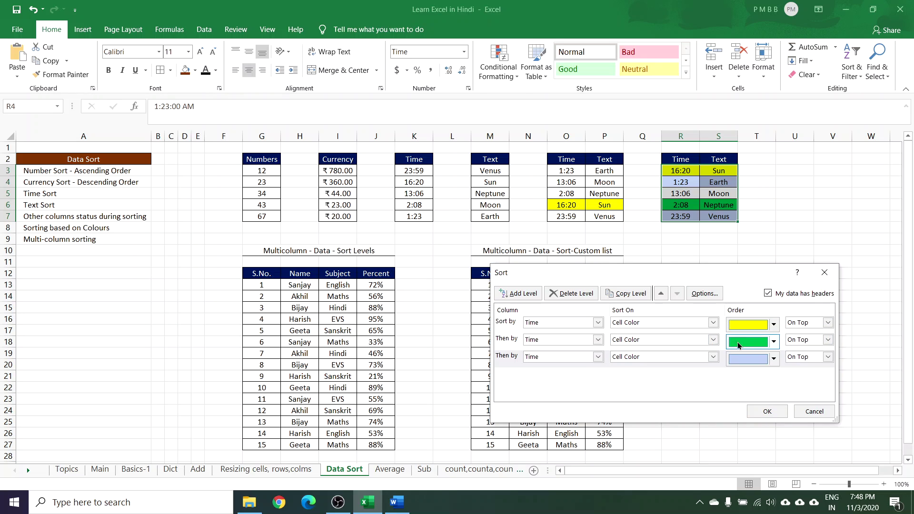
{"action": "left_click", "coordinate": [753, 409]}
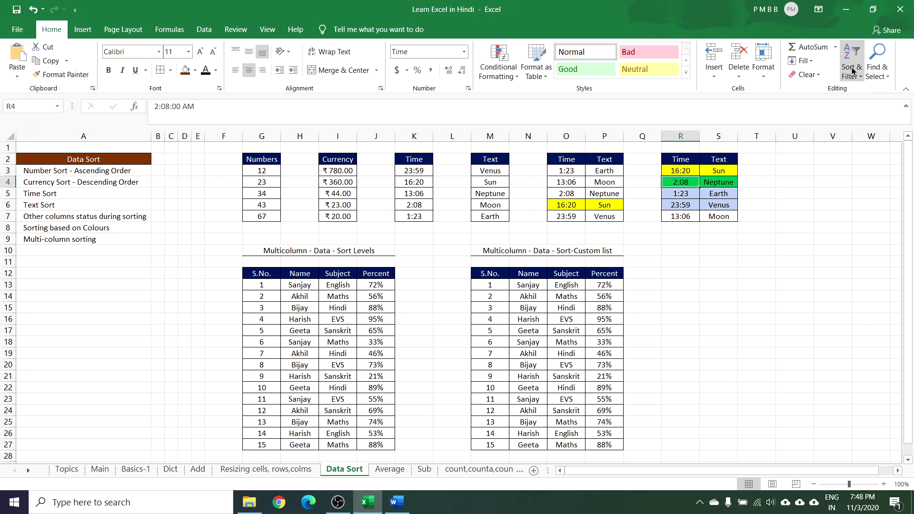
Step: Start a custom sort of the Sort Levels table in G12:J27 with Name as the first level, cell values A to Z
{"action": "left_click", "coordinate": [290, 330]}
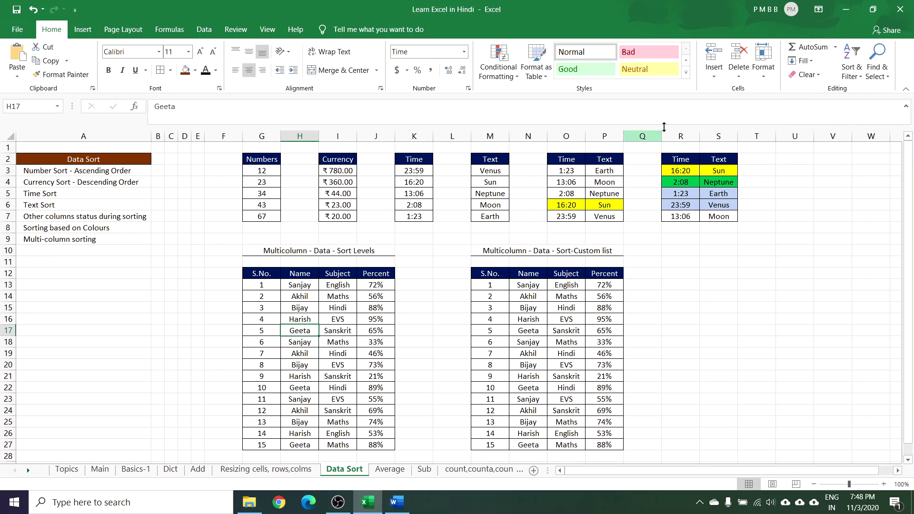
{"action": "left_click", "coordinate": [851, 60]}
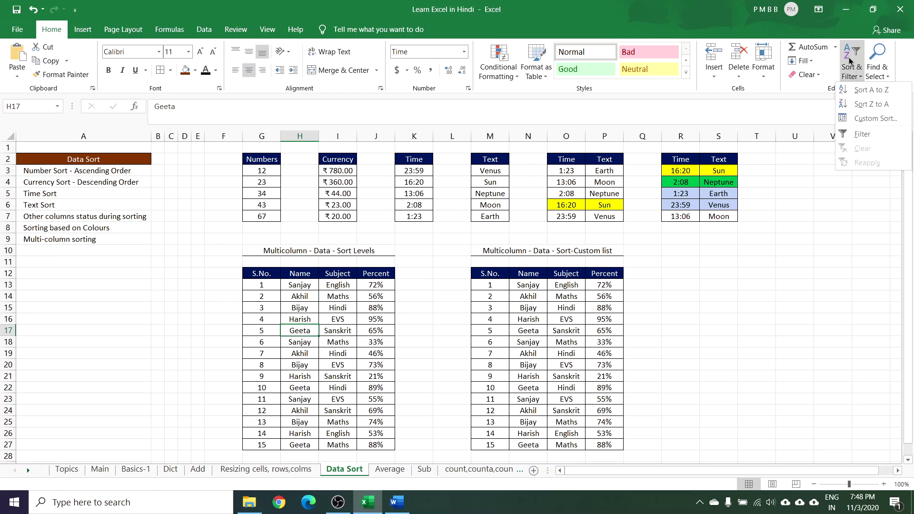
{"action": "left_click", "coordinate": [872, 117]}
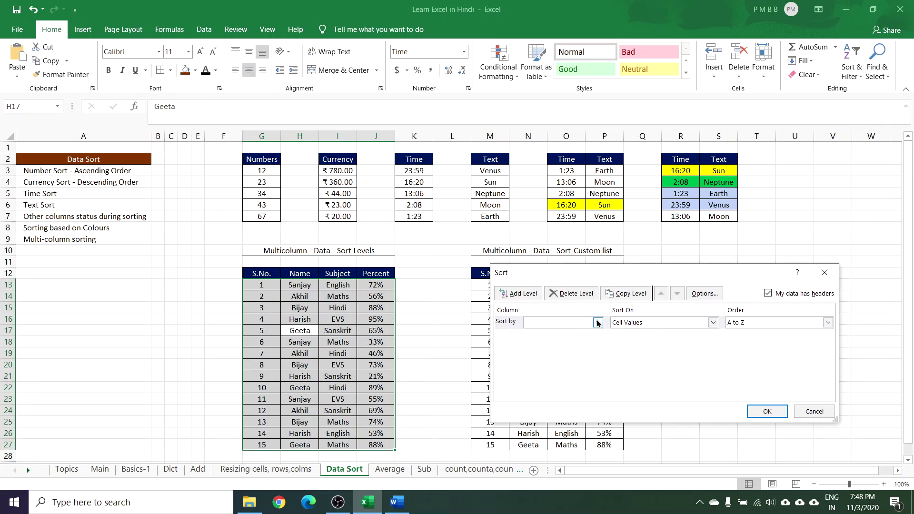
{"action": "left_click", "coordinate": [598, 323]}
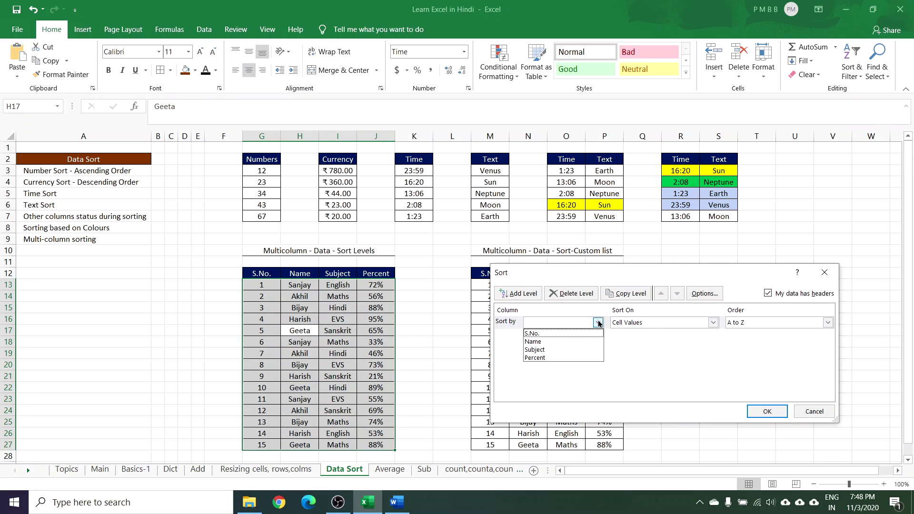
{"action": "left_click", "coordinate": [547, 342]}
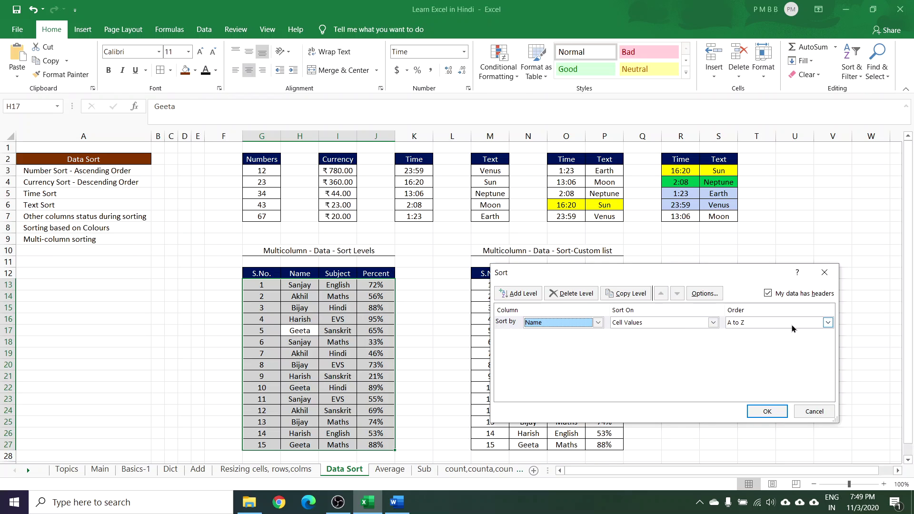
Step: Add a second sort level for the Sort Levels table on Subject, cell values A to Z
{"action": "left_click", "coordinate": [522, 295]}
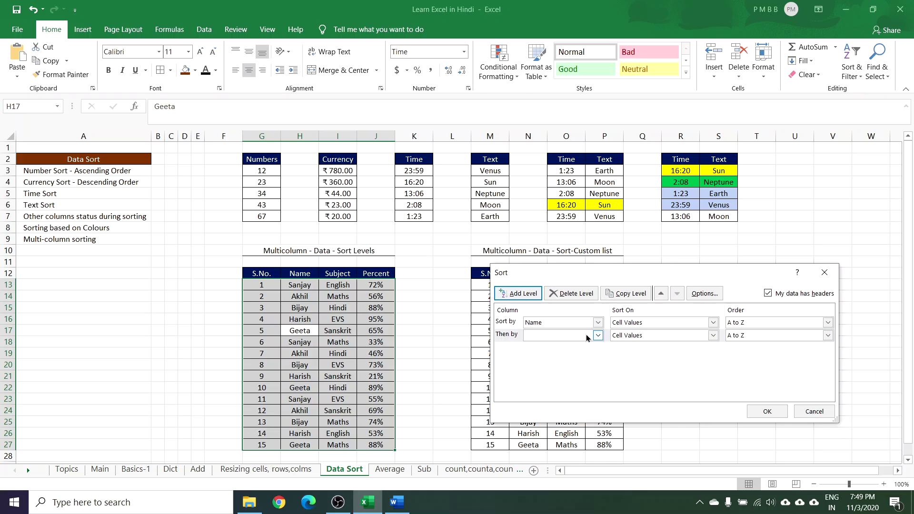
{"action": "left_click", "coordinate": [598, 335]}
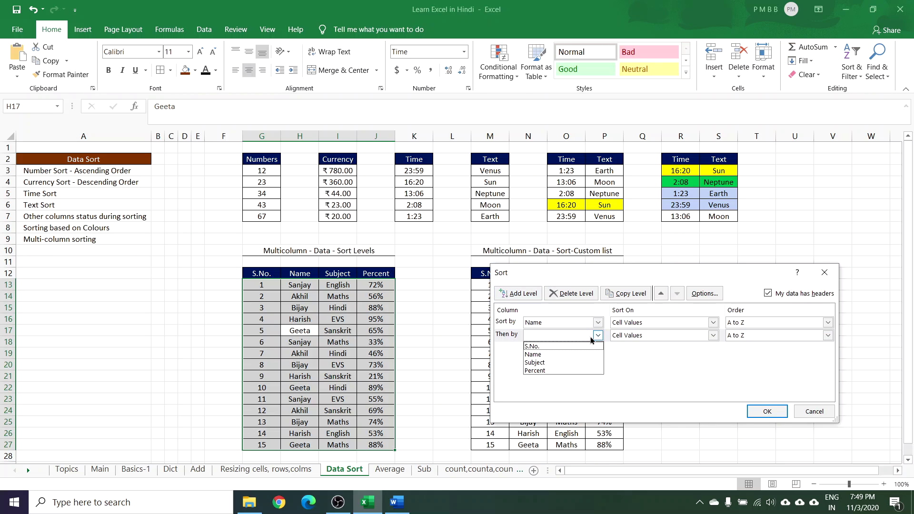
{"action": "left_click", "coordinate": [550, 363]}
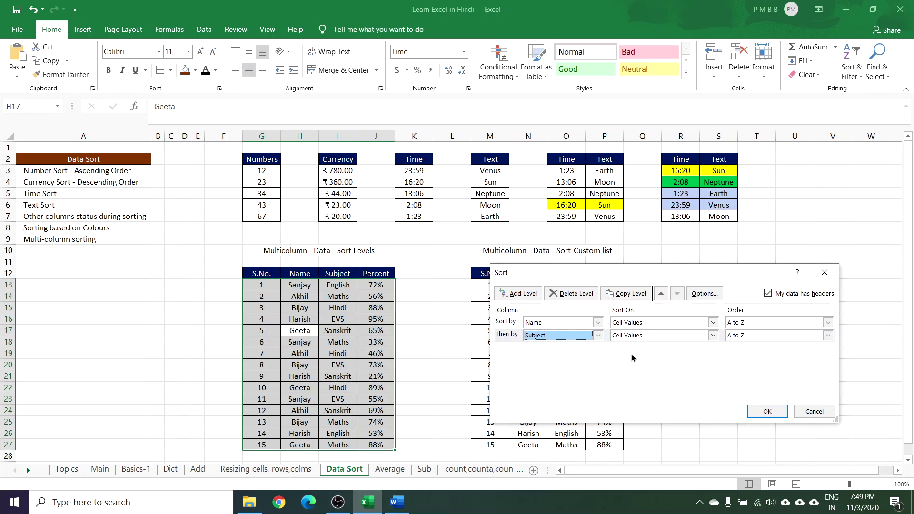
Step: Add a third sort level on Percent, smallest to largest, and apply the multi-level sort to the Sort Levels table
{"action": "left_click", "coordinate": [516, 294]}
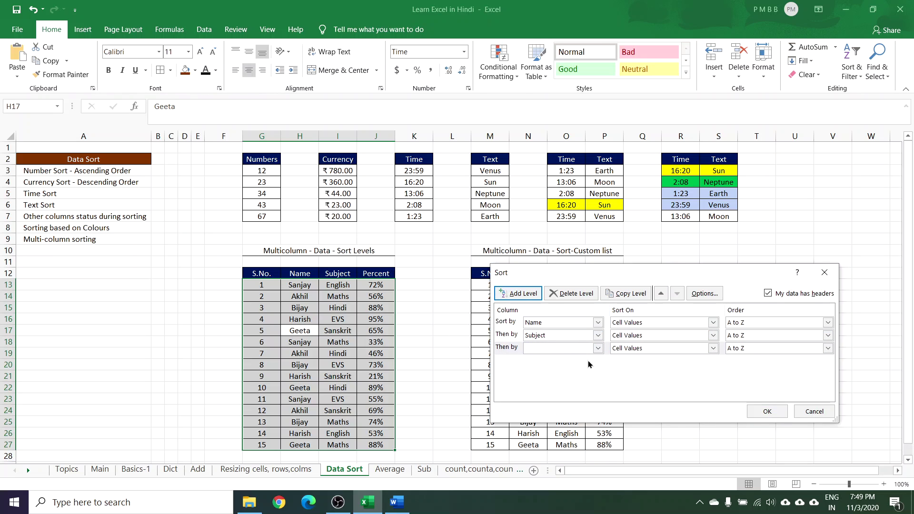
{"action": "left_click", "coordinate": [598, 348]}
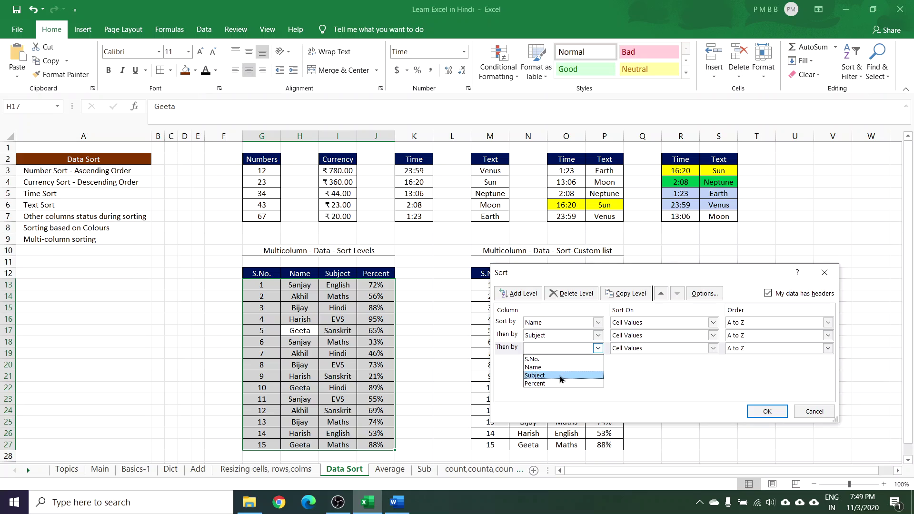
{"action": "left_click", "coordinate": [550, 384]}
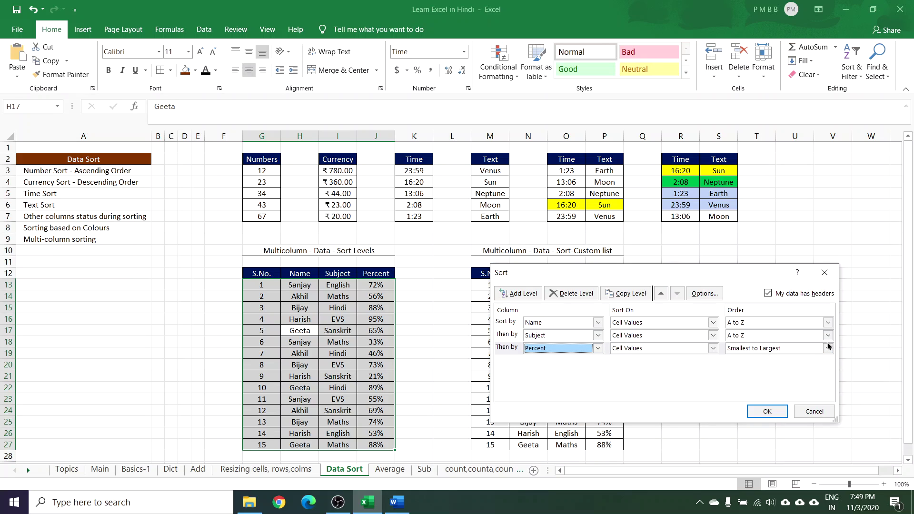
{"action": "left_click", "coordinate": [767, 412]}
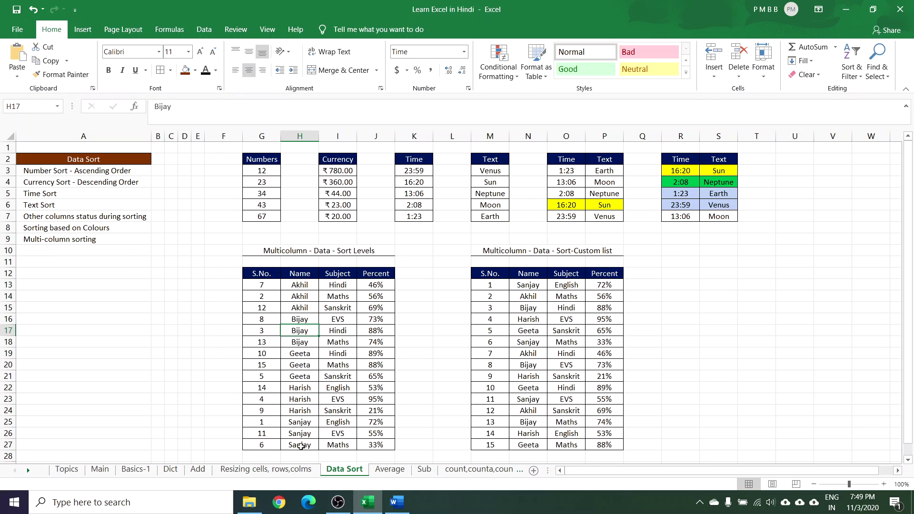
Step: Check the sort order of the first name group in H13:H15 against its percentages in J13:J15
{"action": "left_click_drag", "start_coordinate": [307, 284], "coordinate": [307, 308]}
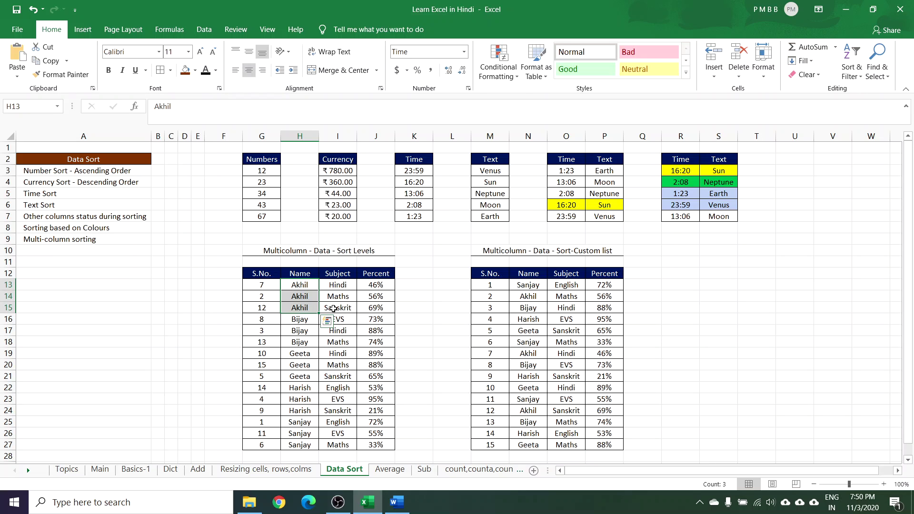
{"action": "left_click", "coordinate": [381, 286]}
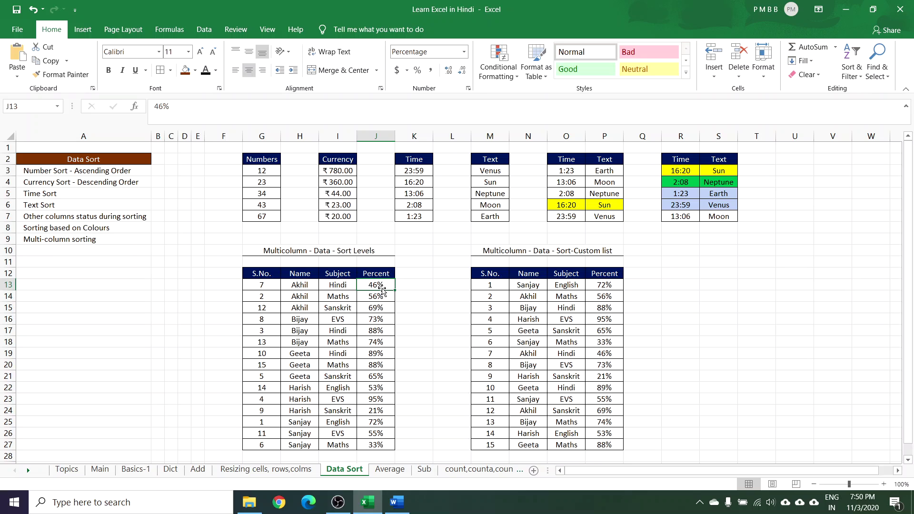
{"action": "left_click_drag", "start_coordinate": [381, 285], "coordinate": [394, 316]}
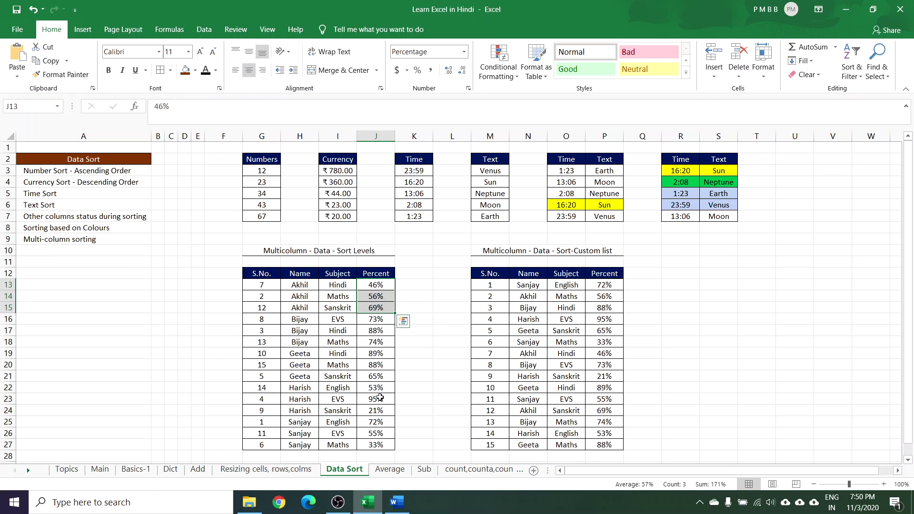
Step: Start a custom sort of the Sort-Custom list table in M12:P27 with Percent as the first level, smallest to largest
{"action": "left_click", "coordinate": [533, 299]}
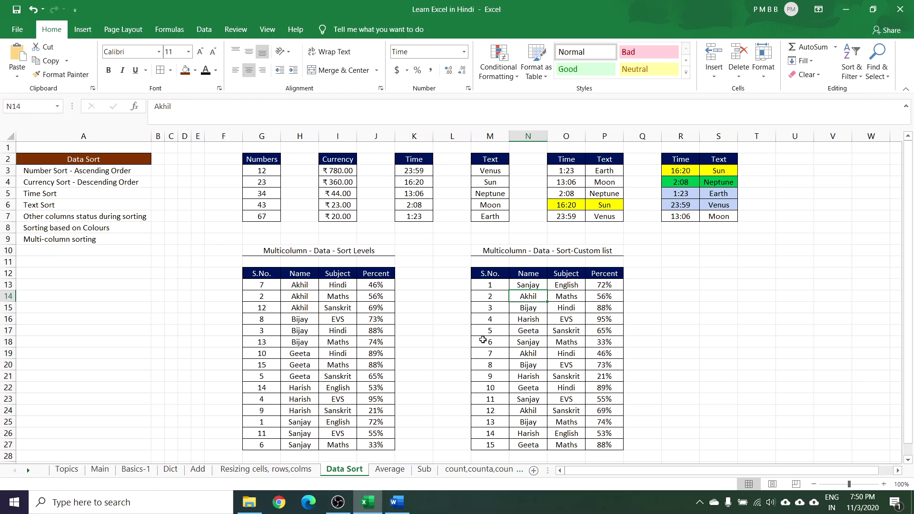
{"action": "left_click", "coordinate": [854, 68]}
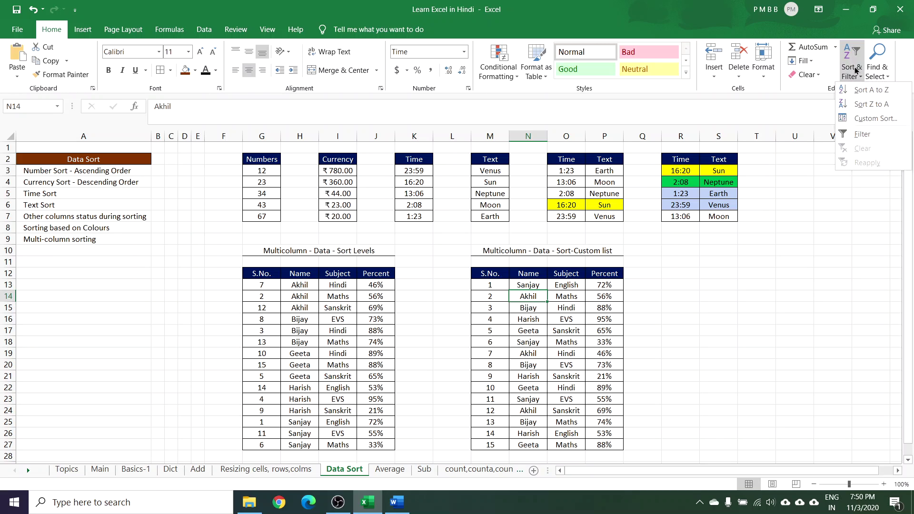
{"action": "left_click", "coordinate": [870, 119]}
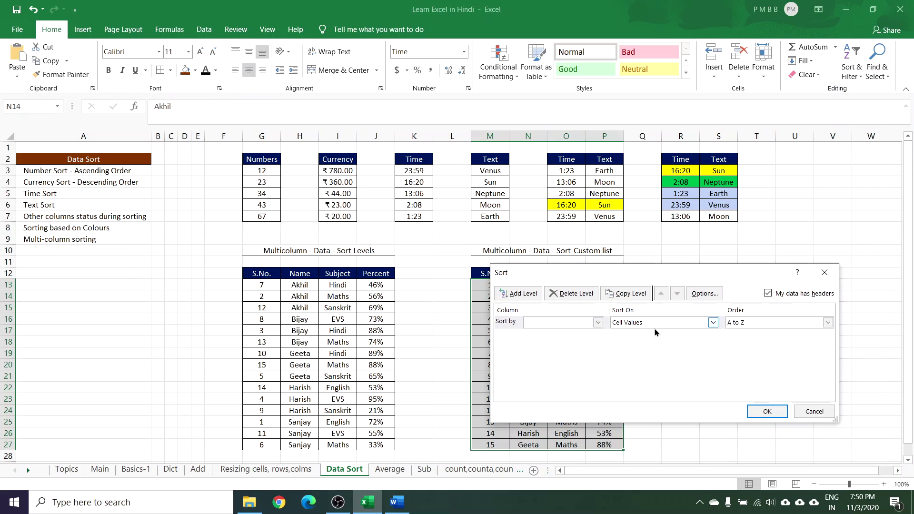
{"action": "left_click", "coordinate": [598, 323]}
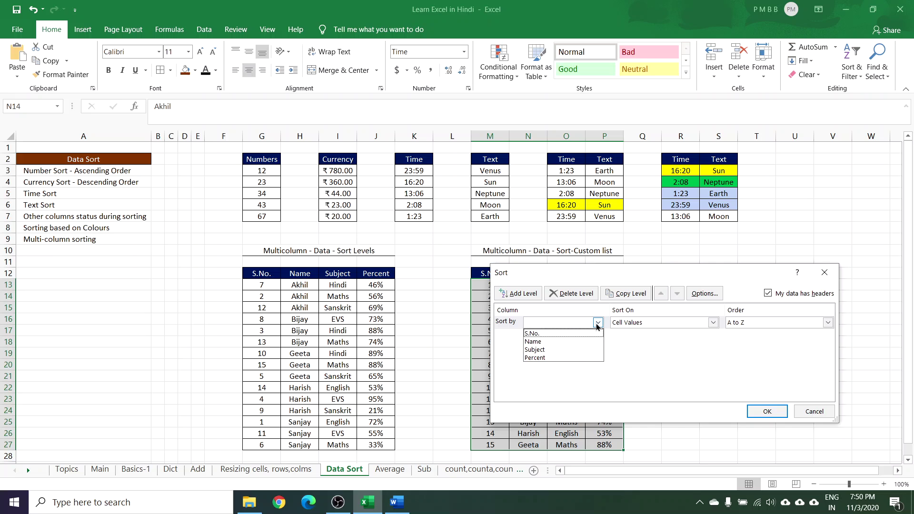
{"action": "left_click", "coordinate": [551, 347]}
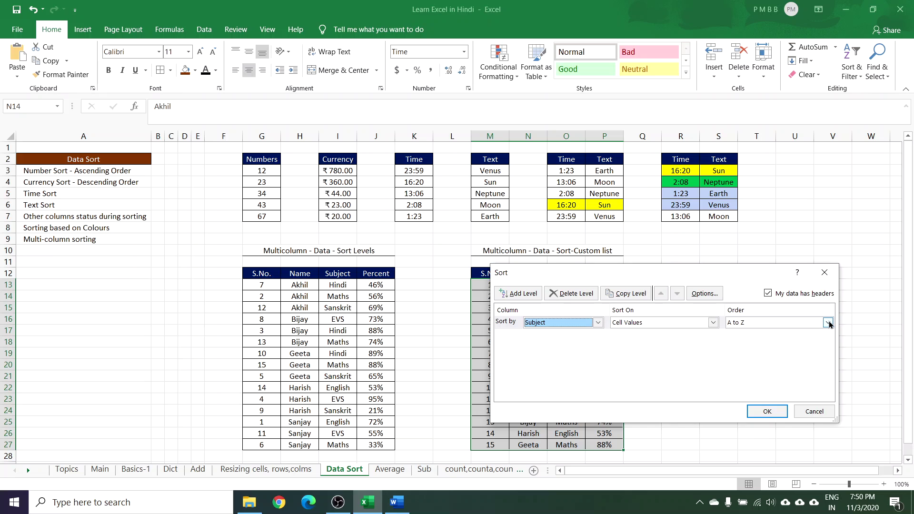
{"action": "left_click", "coordinate": [598, 323]}
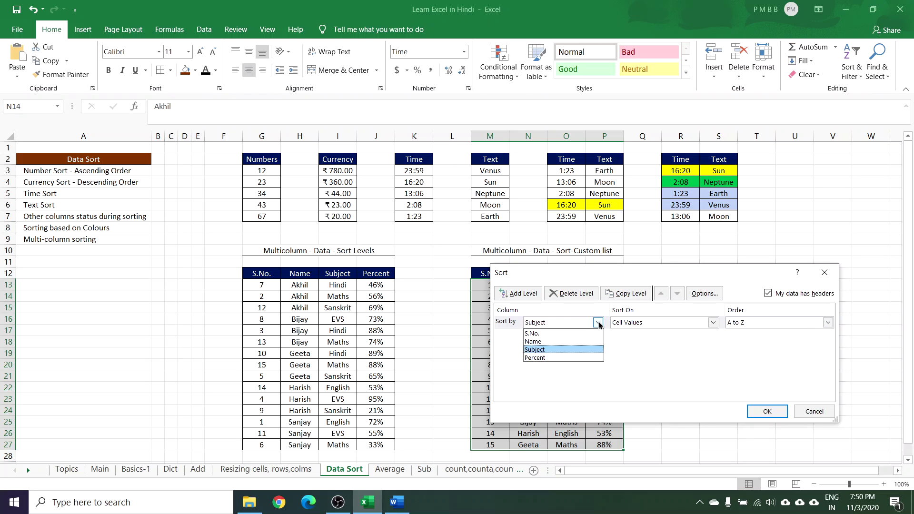
{"action": "left_click", "coordinate": [553, 357]}
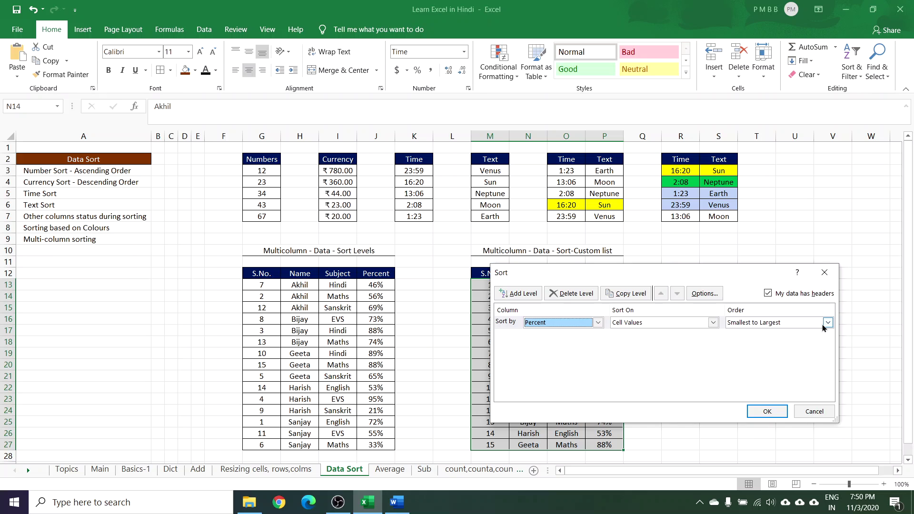
Step: Add a second sort level on Subject, A to Z, and apply the sort to the Sort-Custom list table
{"action": "left_click", "coordinate": [519, 295]}
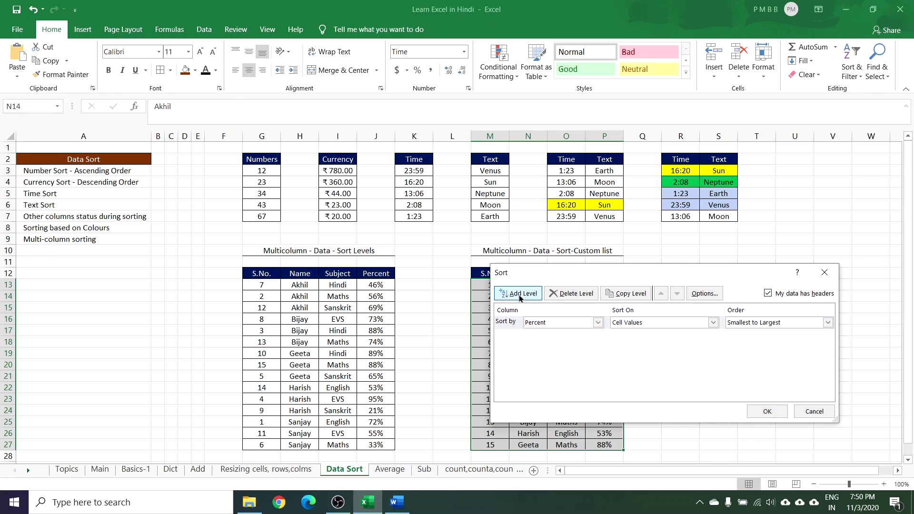
{"action": "left_click", "coordinate": [598, 335]}
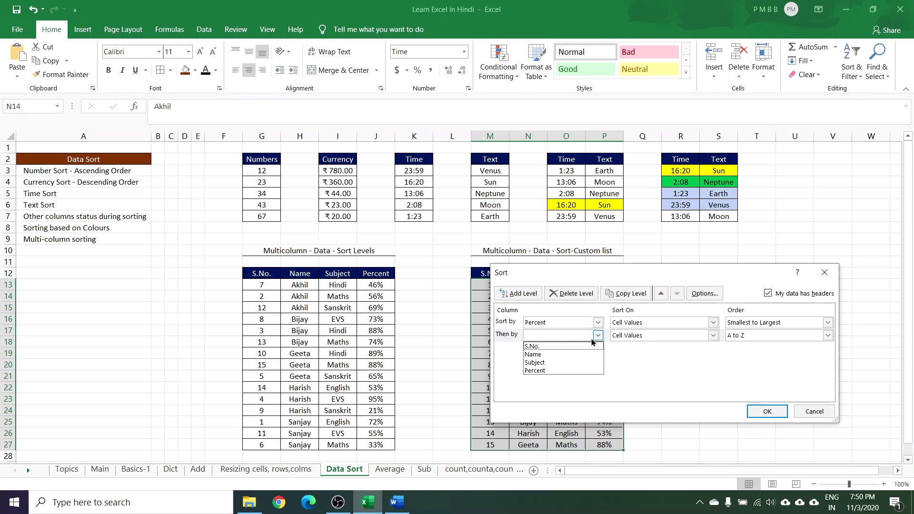
{"action": "left_click", "coordinate": [553, 364]}
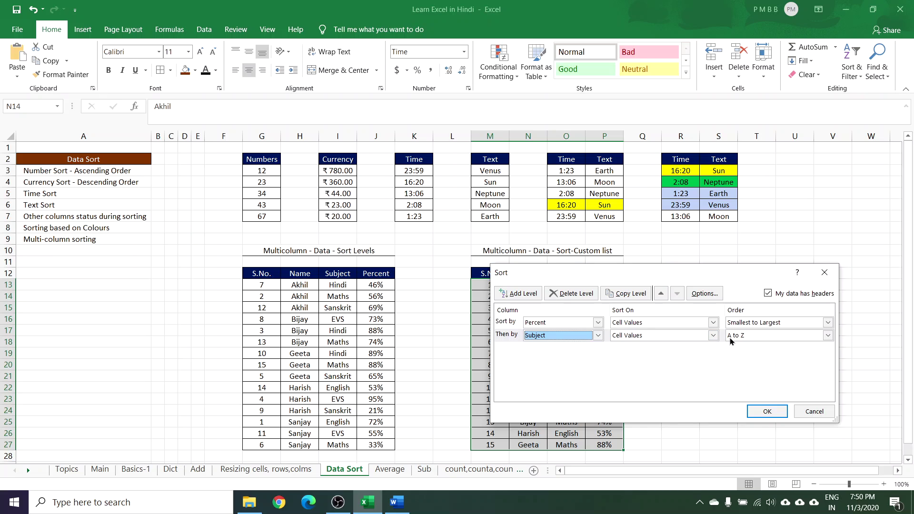
{"action": "left_click", "coordinate": [767, 411]}
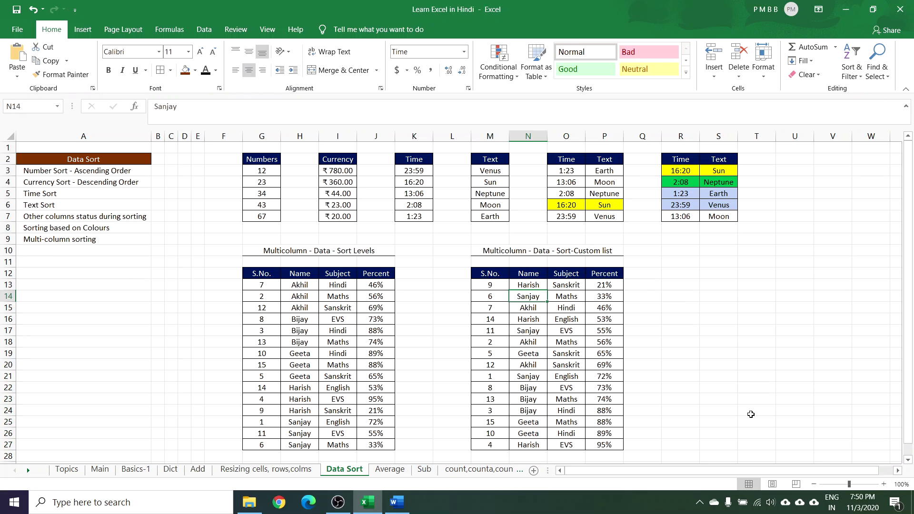
Step: Examine the sorted Percent column in P13:P27, the Subject order of the two tied 88% rows, and the Name column
{"action": "left_click", "coordinate": [608, 287]}
{"action": "left_click_drag", "start_coordinate": [608, 286], "coordinate": [605, 443]}
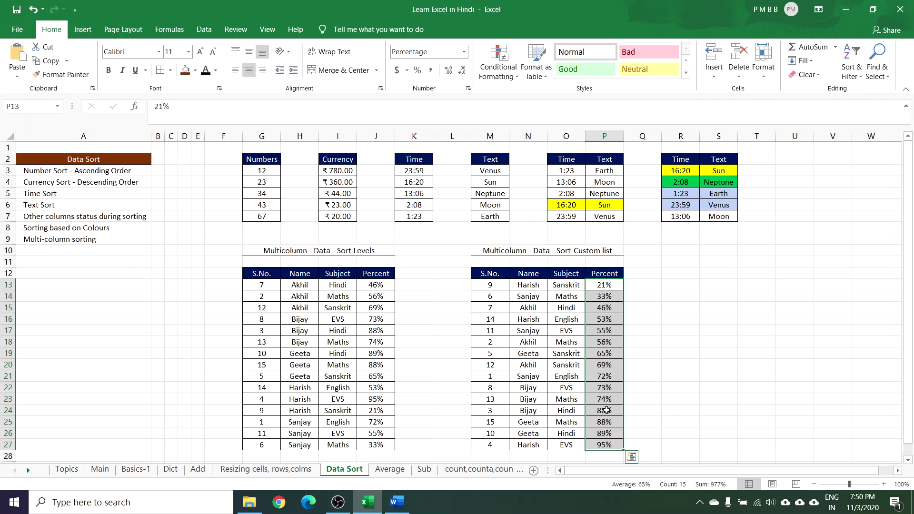
{"action": "left_click_drag", "start_coordinate": [610, 412], "coordinate": [605, 417]}
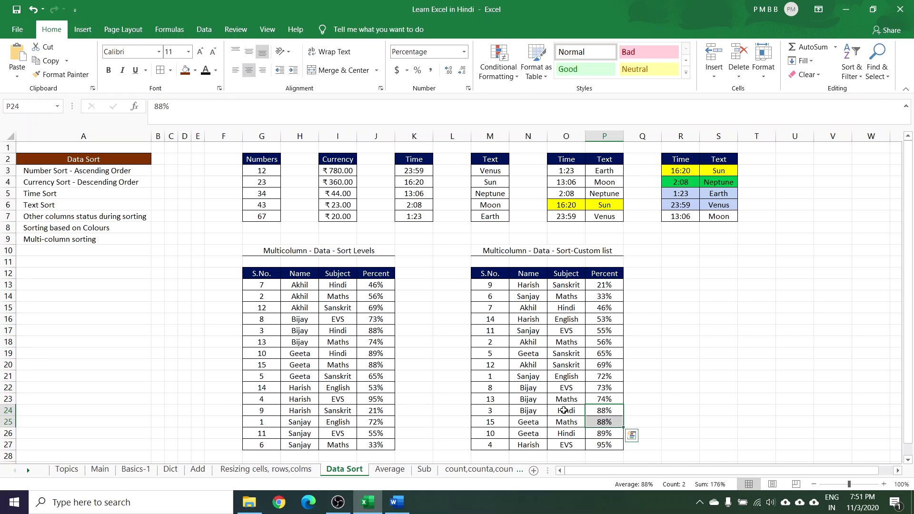
{"action": "left_click", "coordinate": [563, 410]}
{"action": "left_click", "coordinate": [563, 421]}
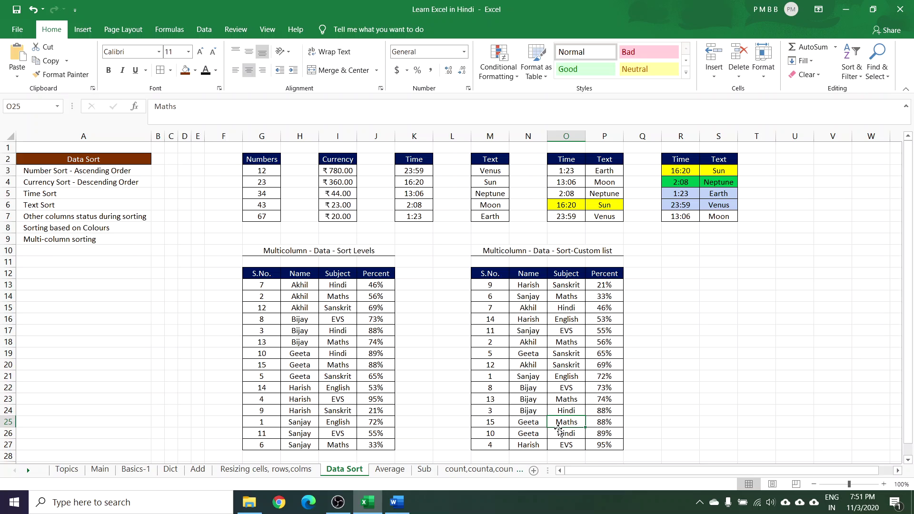
{"action": "left_click_drag", "start_coordinate": [528, 285], "coordinate": [524, 443]}
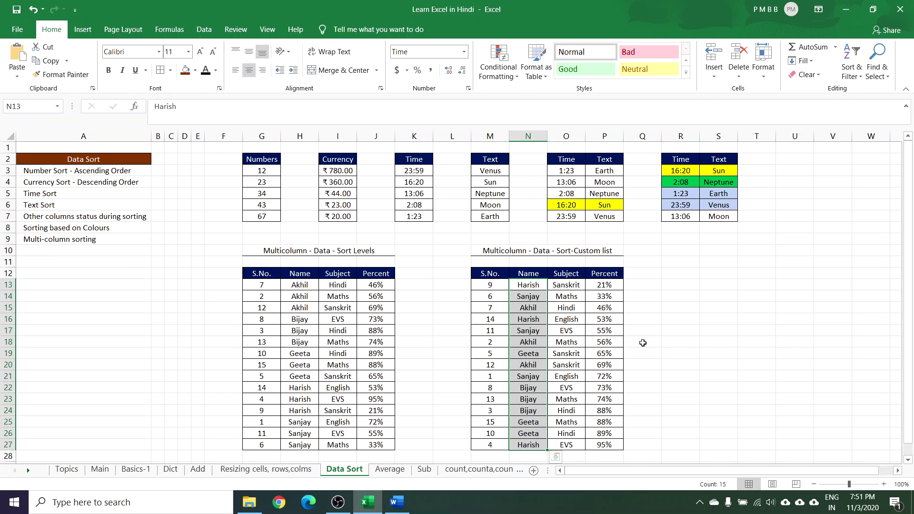
Step: Reopen the sort settings of the Sort-Custom list table to review its levels, and close them
{"action": "left_click", "coordinate": [566, 317]}
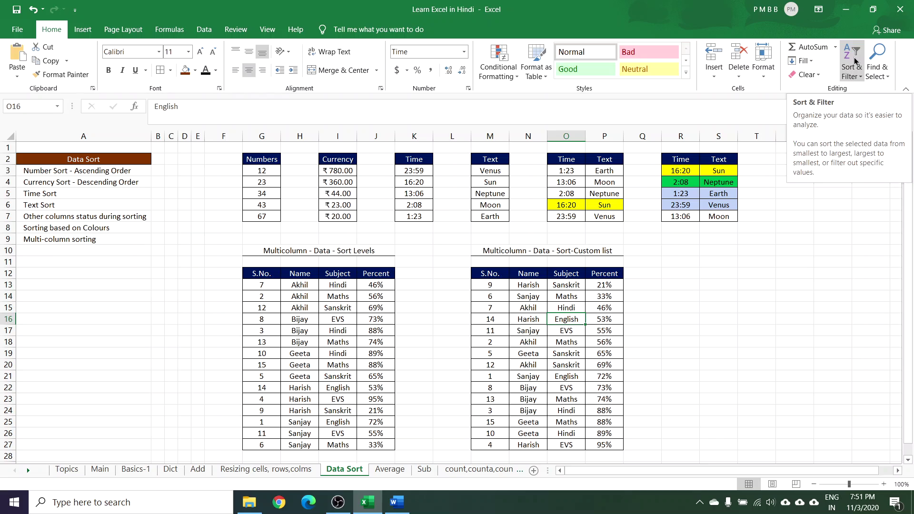
{"action": "left_click", "coordinate": [205, 31]}
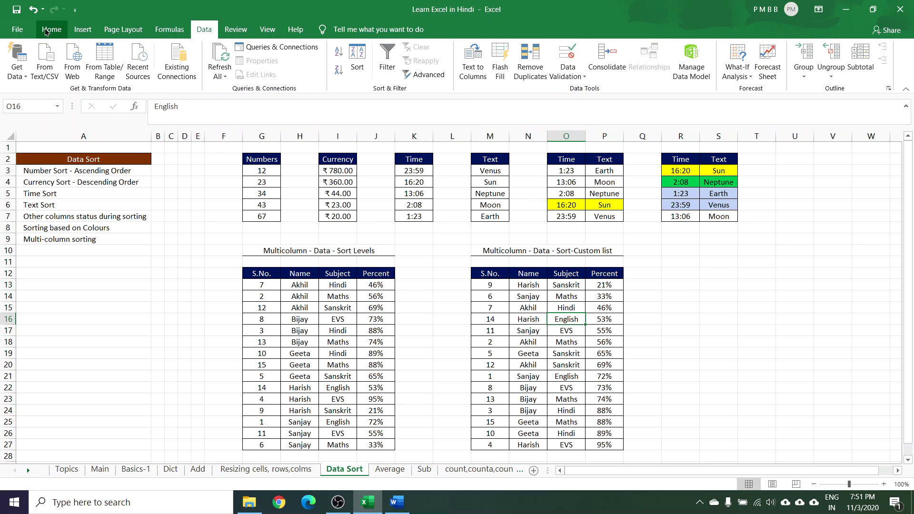
{"action": "left_click", "coordinate": [358, 61]}
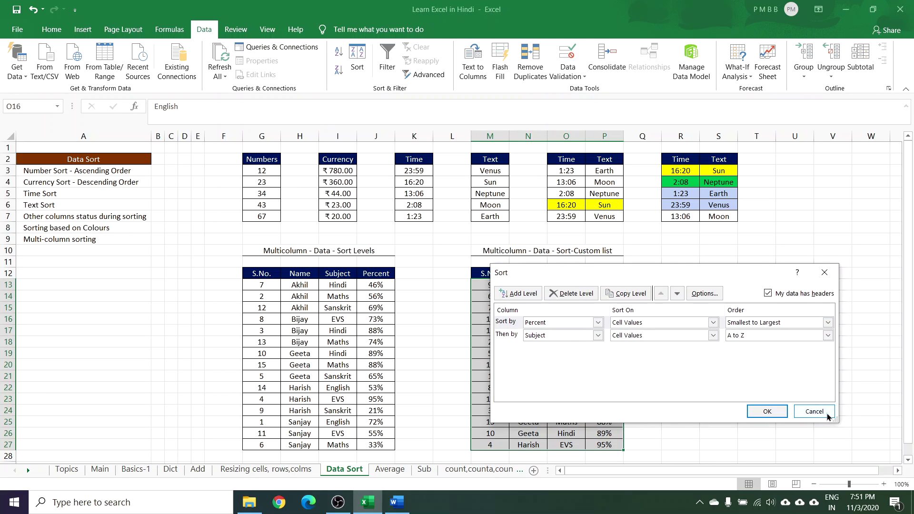
{"action": "left_click", "coordinate": [767, 411]}
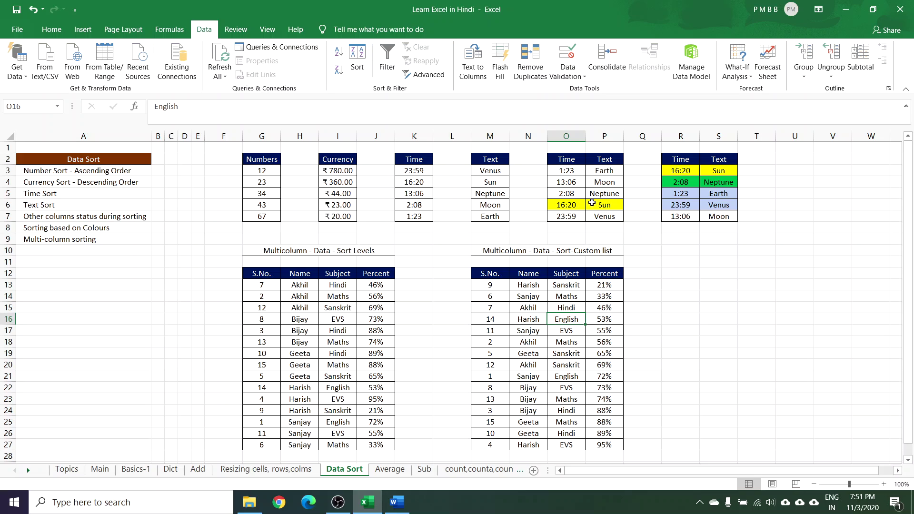
Step: Sort the Text column in M3:M7 from A to Z, and back from Z to A
{"action": "left_click", "coordinate": [490, 182]}
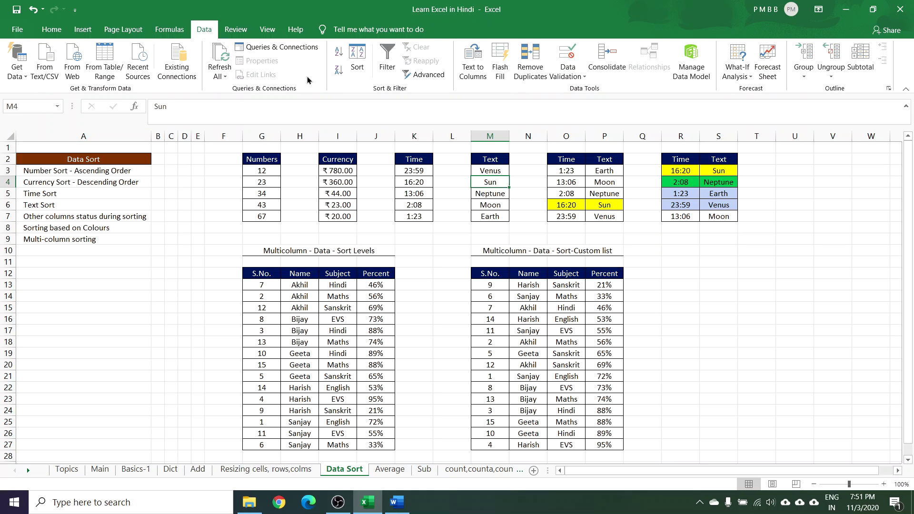
{"action": "left_click", "coordinate": [338, 54]}
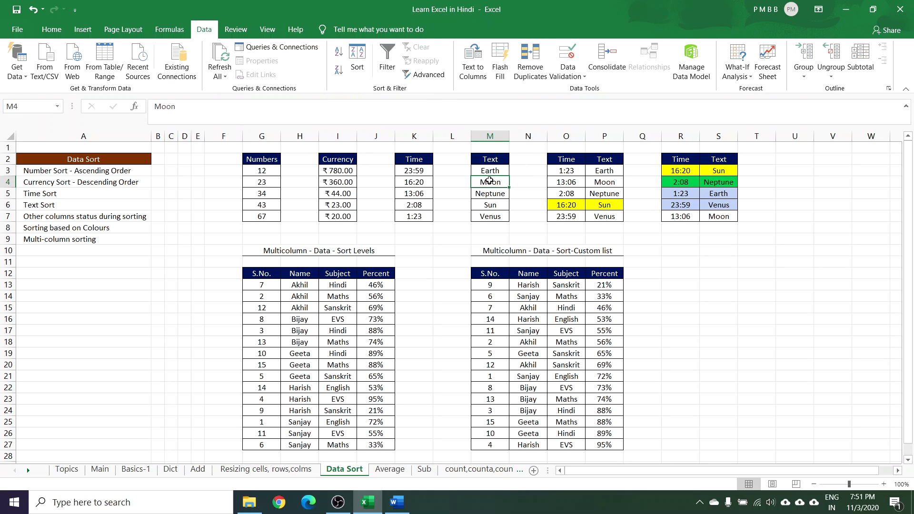
{"action": "left_click", "coordinate": [339, 72]}
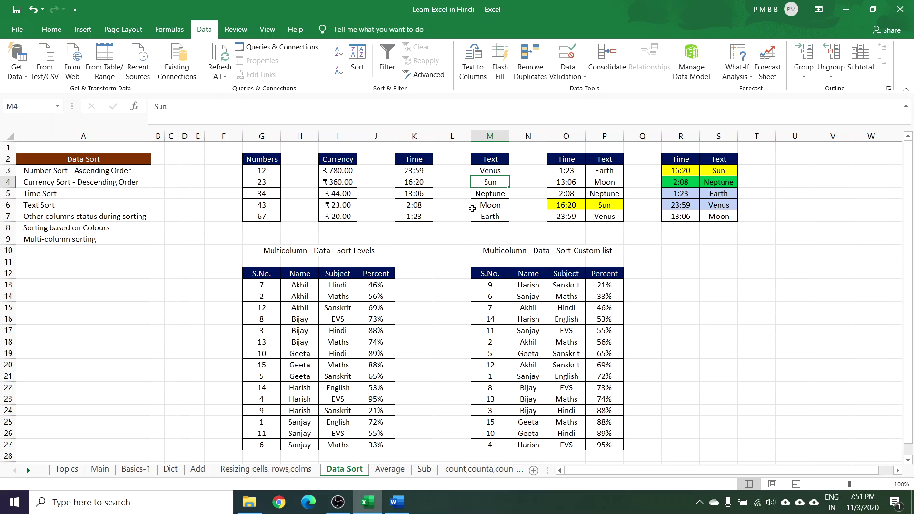
{"action": "left_click", "coordinate": [51, 29]}
{"action": "left_click", "coordinate": [852, 67]}
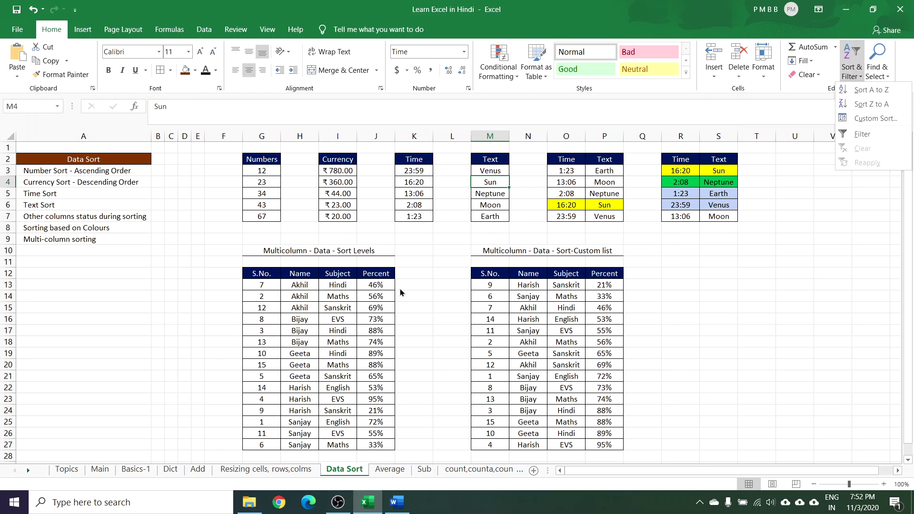
{"action": "left_click", "coordinate": [428, 279]}
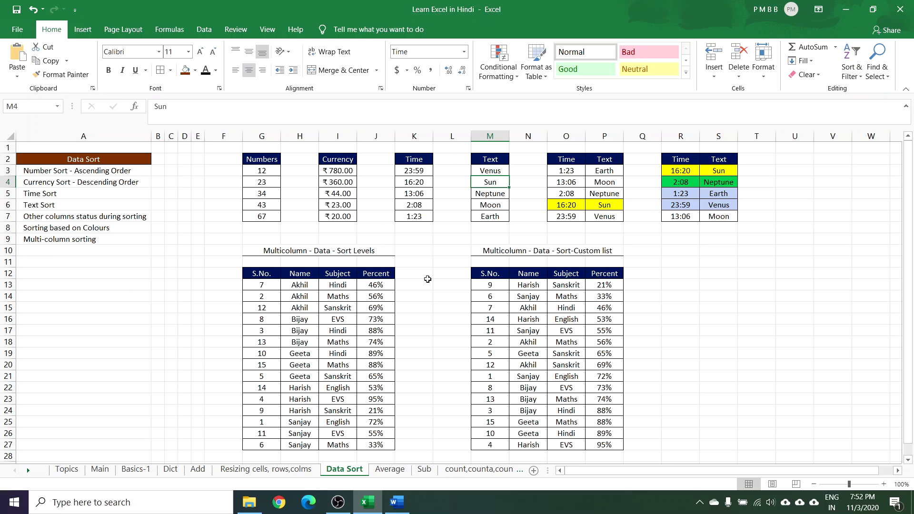